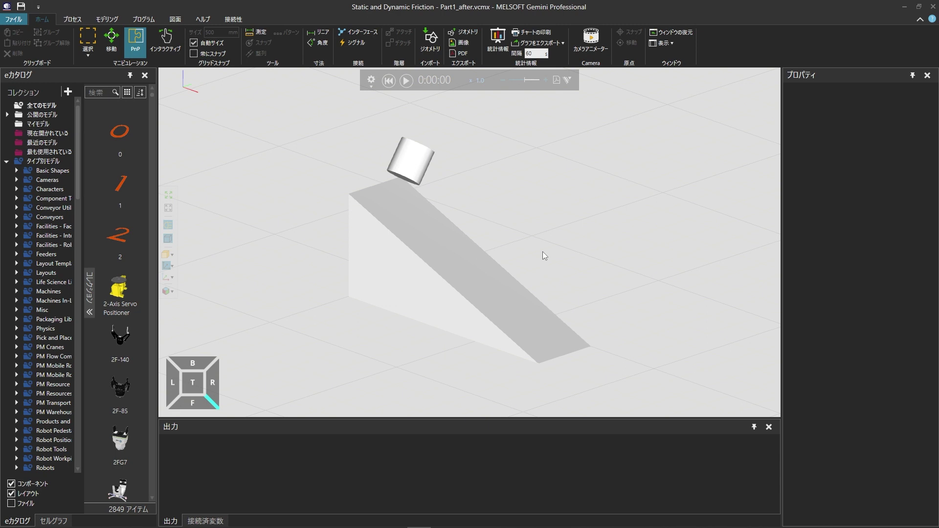
Reset the X rotation of the cylinder above the ramp to 0
left_click(409, 170)
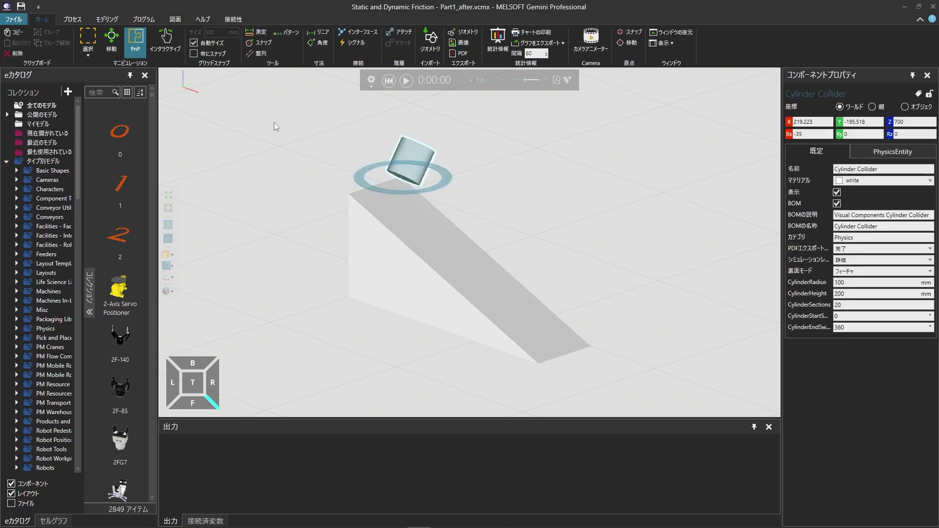
left_click(102, 20)
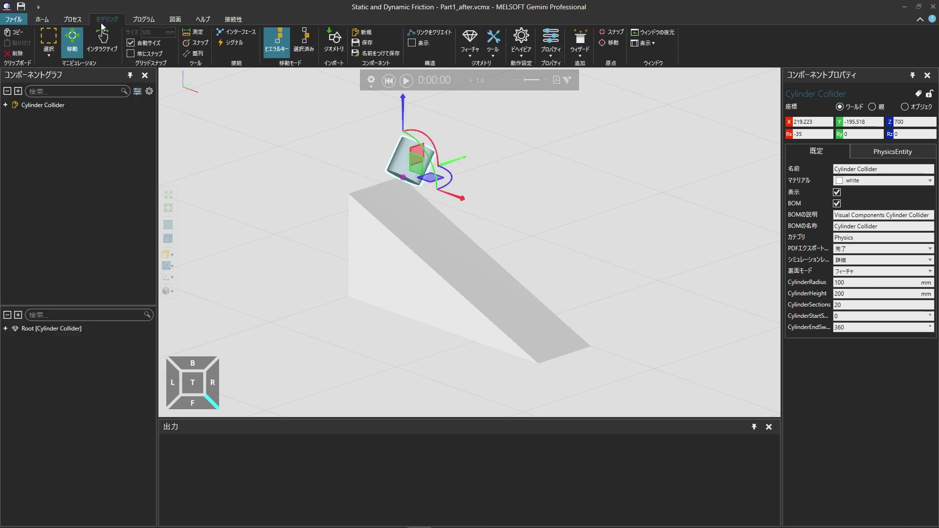
left_click(78, 105)
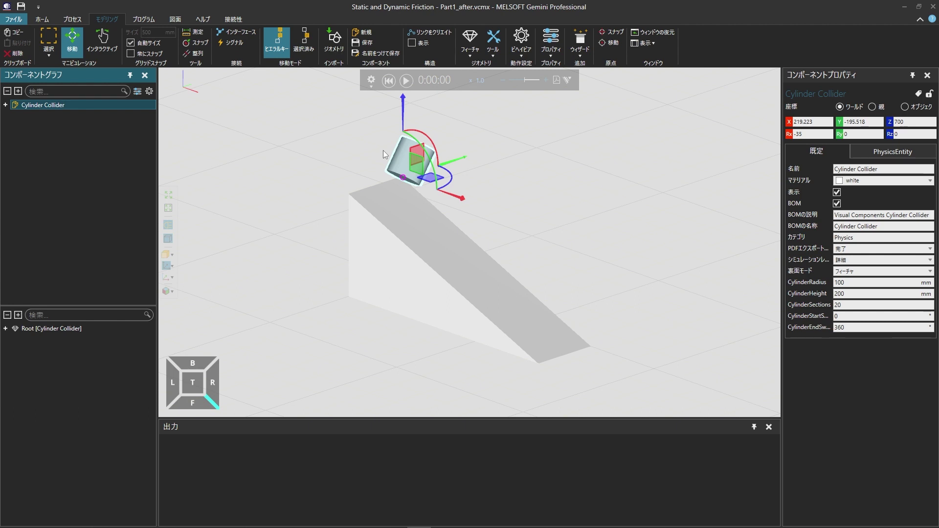
left_click(789, 136)
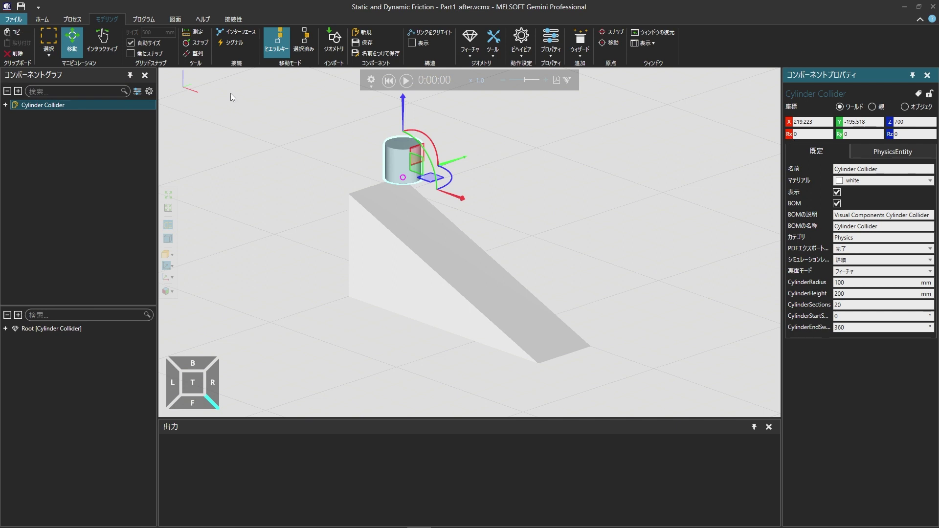
Snap the cylinder onto the upper part of the ramp's sloped face, test its slide in the simulation, and reset the run
left_click(195, 42)
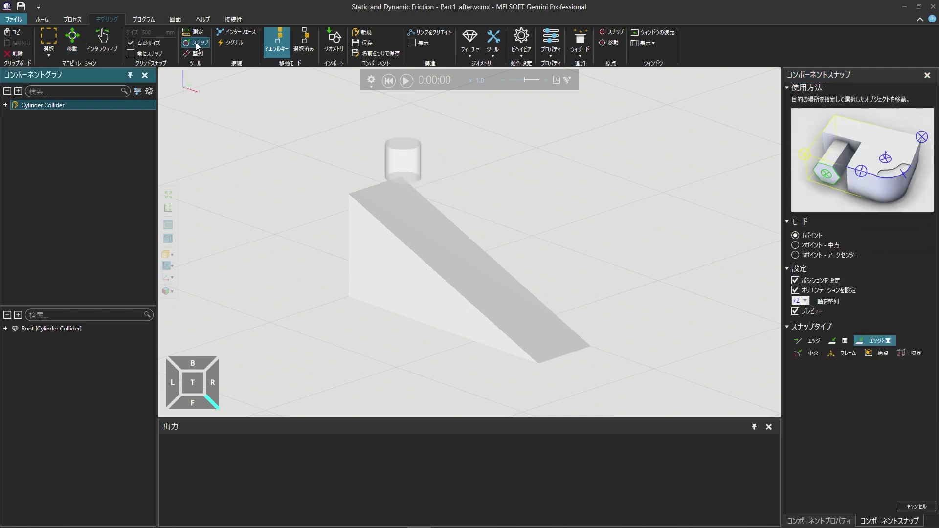
left_click(400, 205)
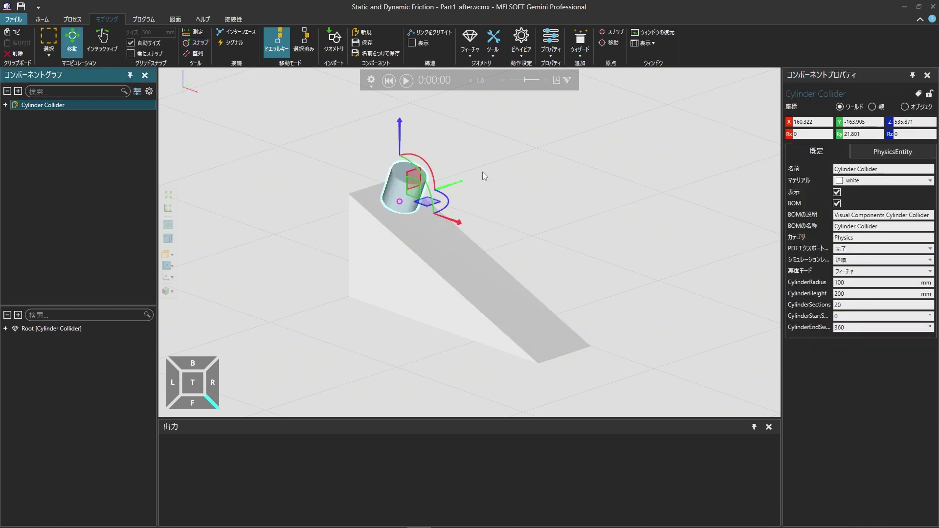
left_click(406, 80)
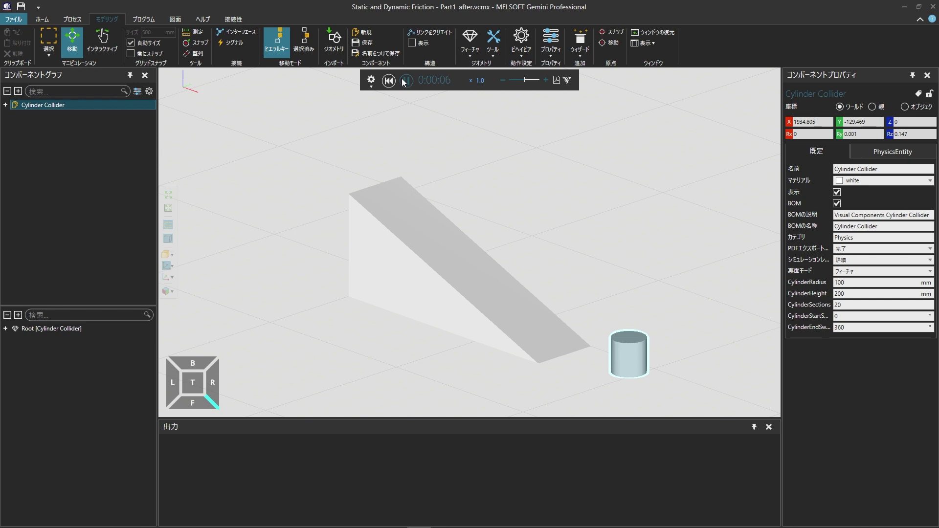
left_click(389, 82)
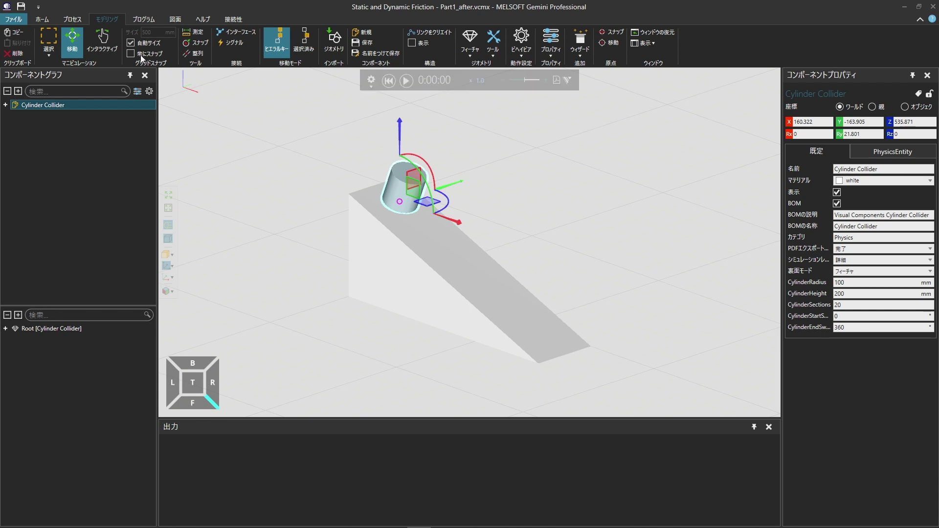
Add a Generic Articulated Robot from the Visual Components robot models to the floor behind the ramp
left_click(43, 20)
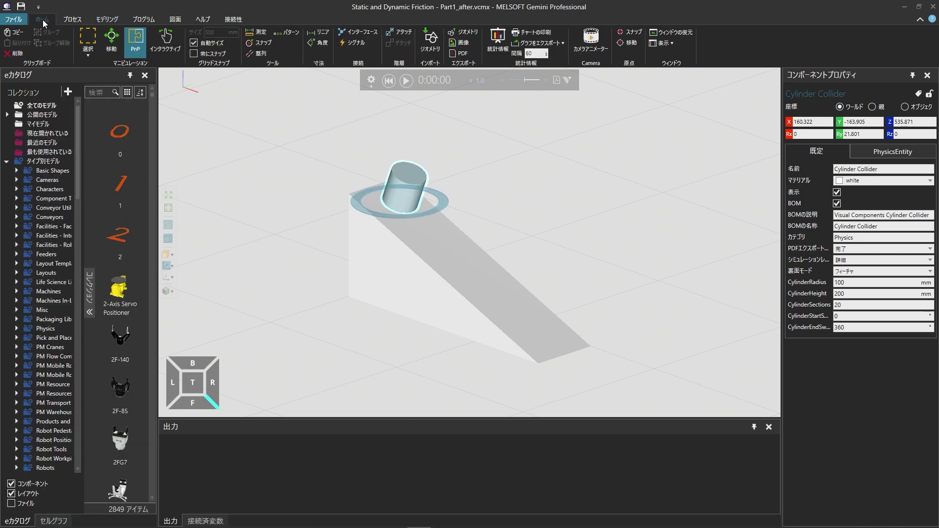
scroll(14, 196, "down", 9)
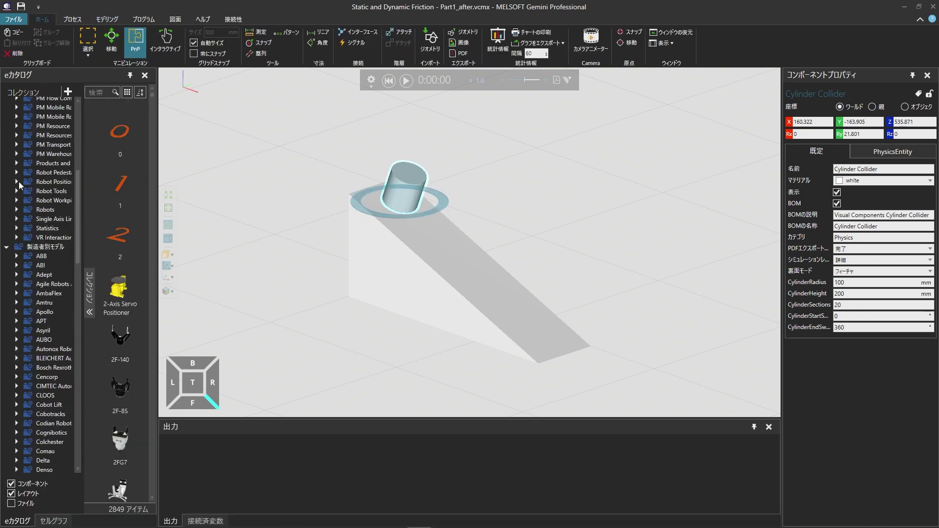
left_click(17, 209)
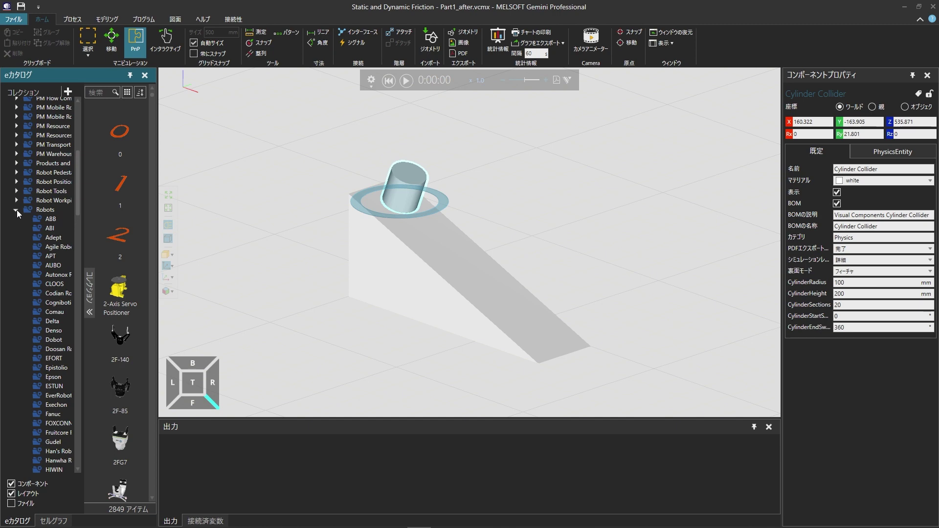
scroll(30, 259, "down", 13)
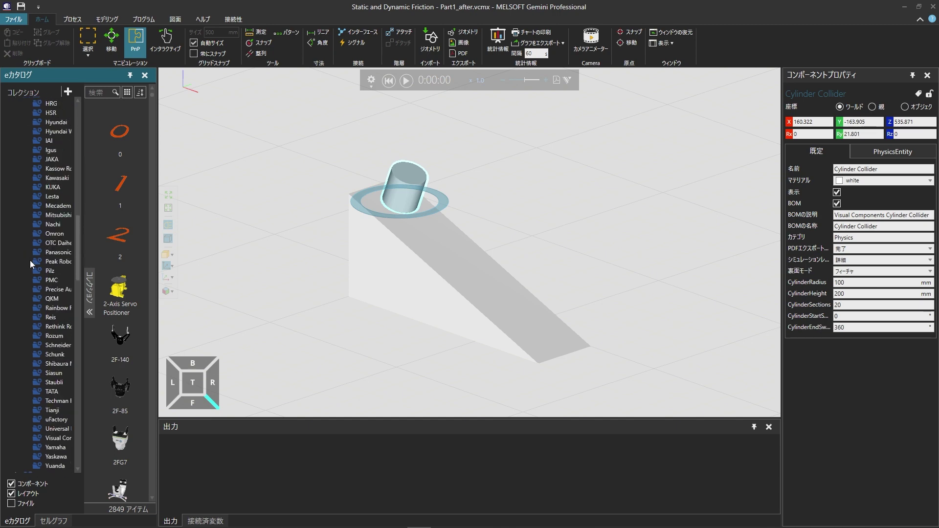
scroll(30, 260, "down", 3)
left_click(59, 344)
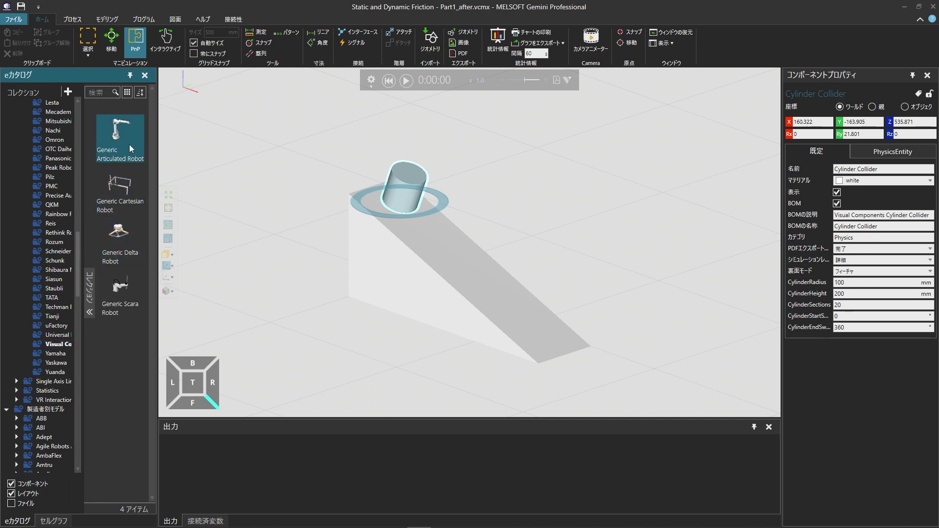
left_click_drag(129, 145, 224, 148)
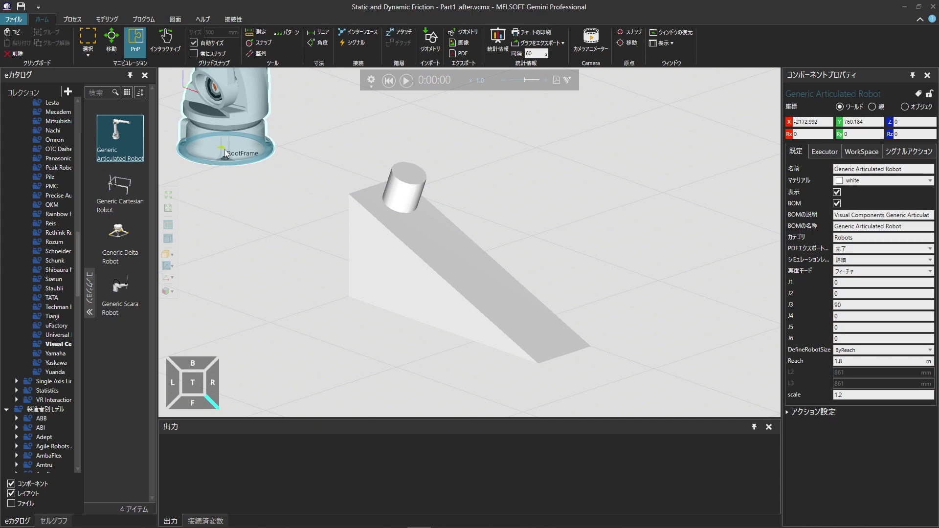
Set the output port of the robot's signal action to 81 for the swept volume
scroll(232, 164, "down", 3)
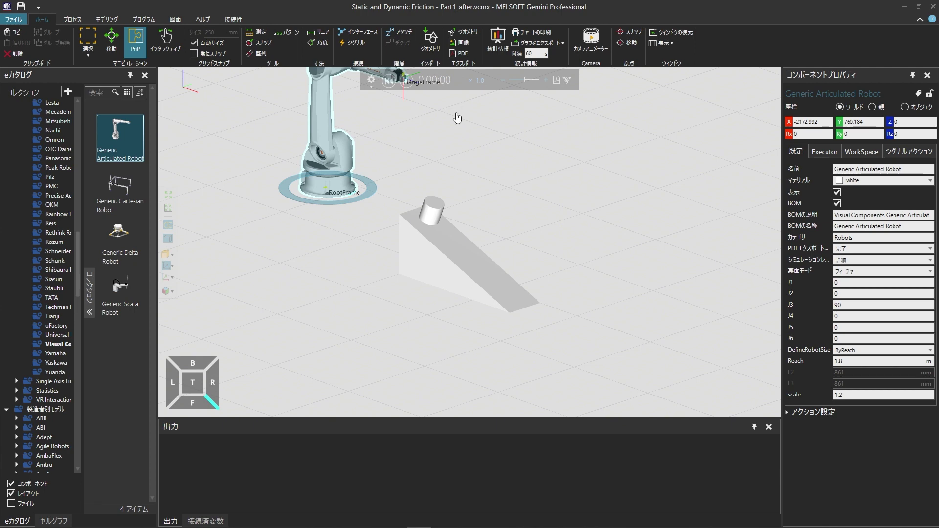
middle_click_drag(457, 114, 424, 124)
scroll(459, 236, "up", 2)
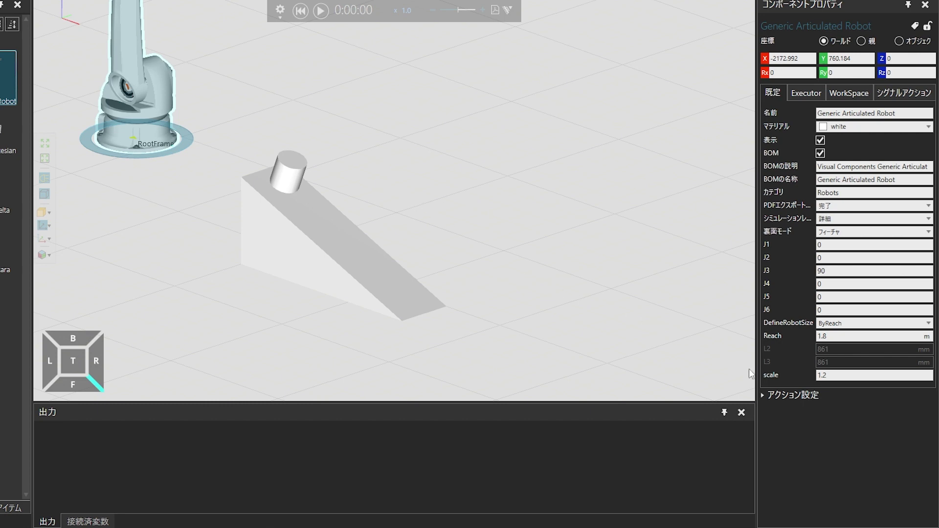
left_click(762, 395)
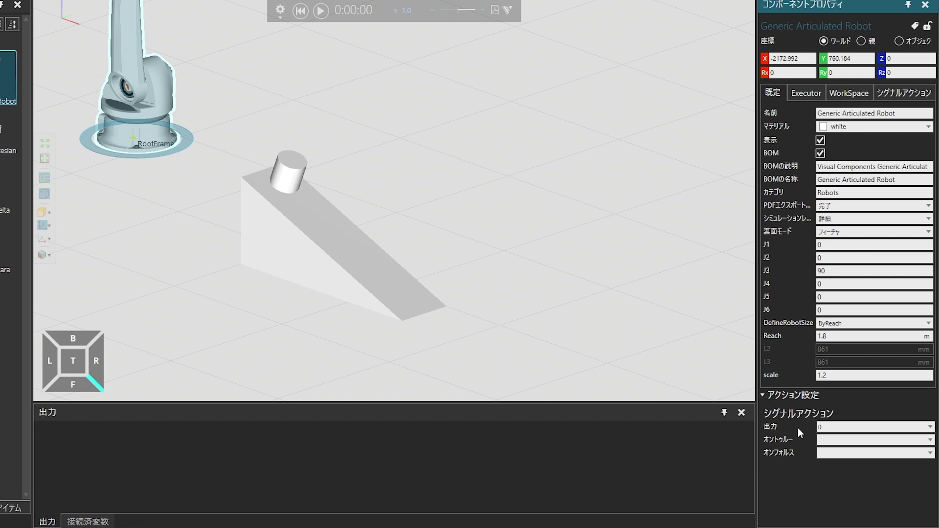
left_click(837, 428)
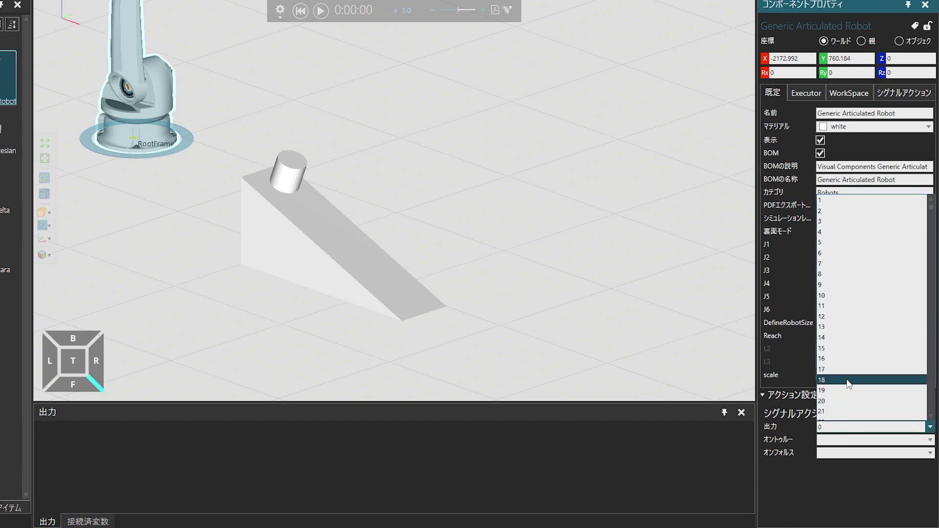
scroll(848, 380, "down", 20)
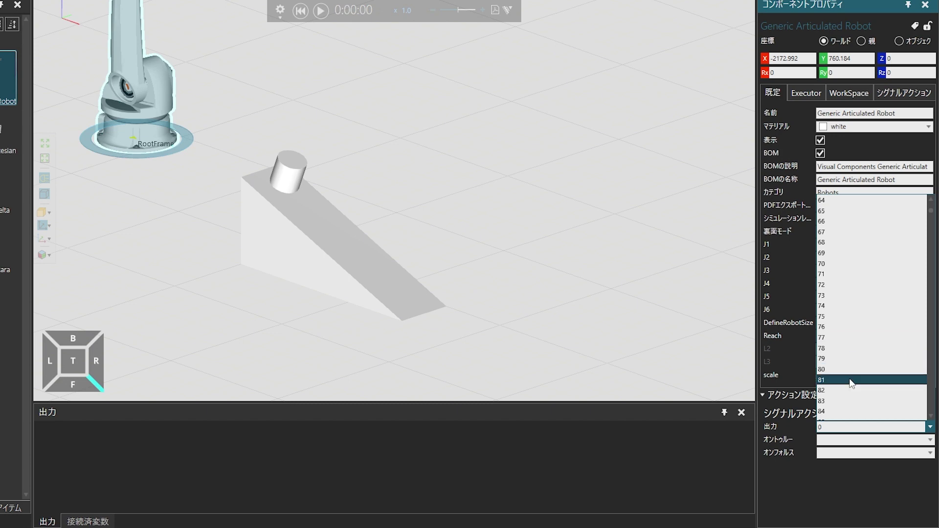
left_click(850, 380)
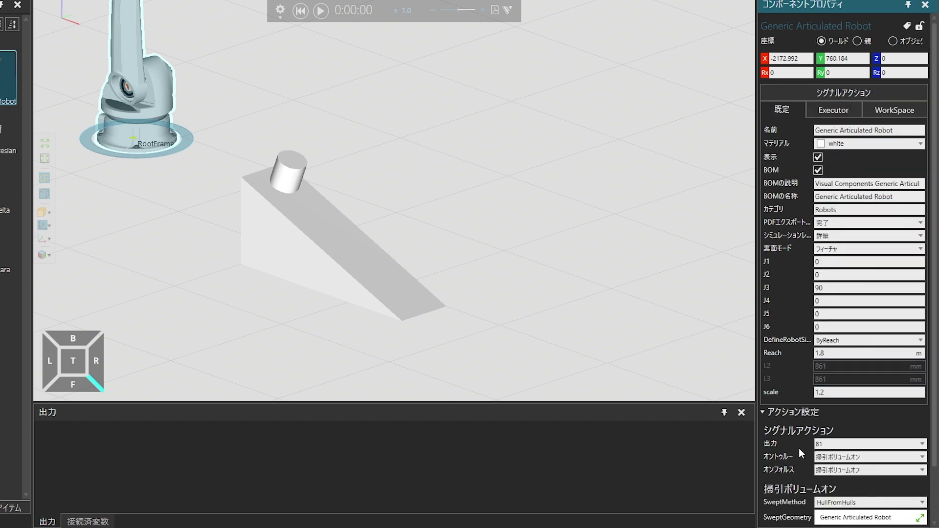
Replace the robot in the swept volume's SweptGeometry with the cylinder on the ramp
scroll(798, 447, "down", 2)
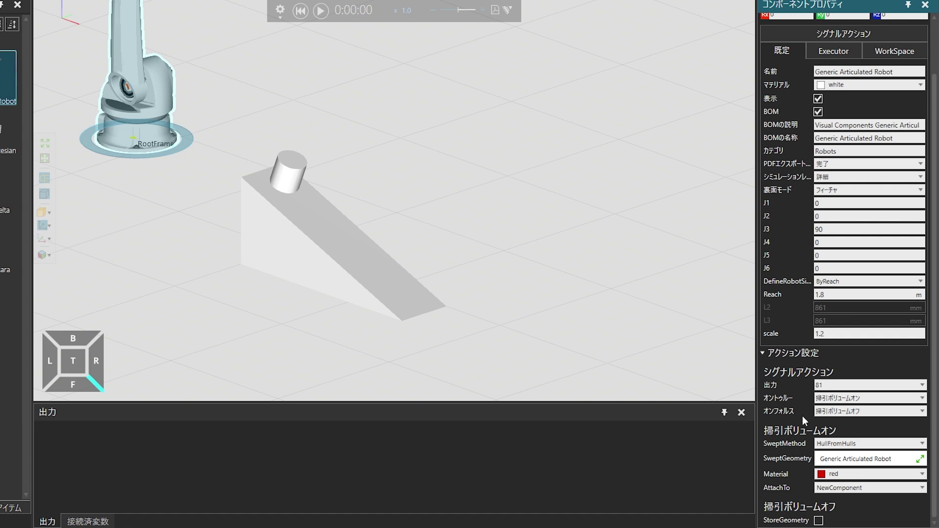
left_click(830, 465)
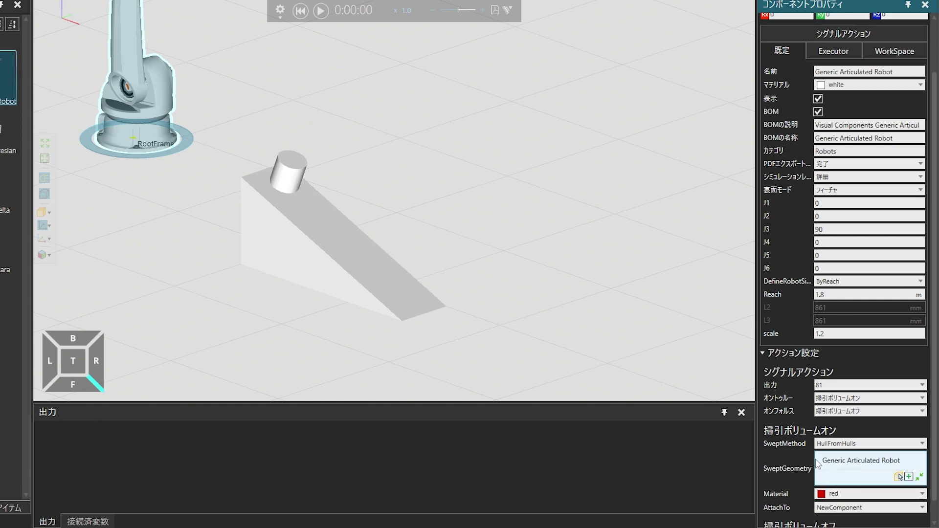
mouse_move(851, 462)
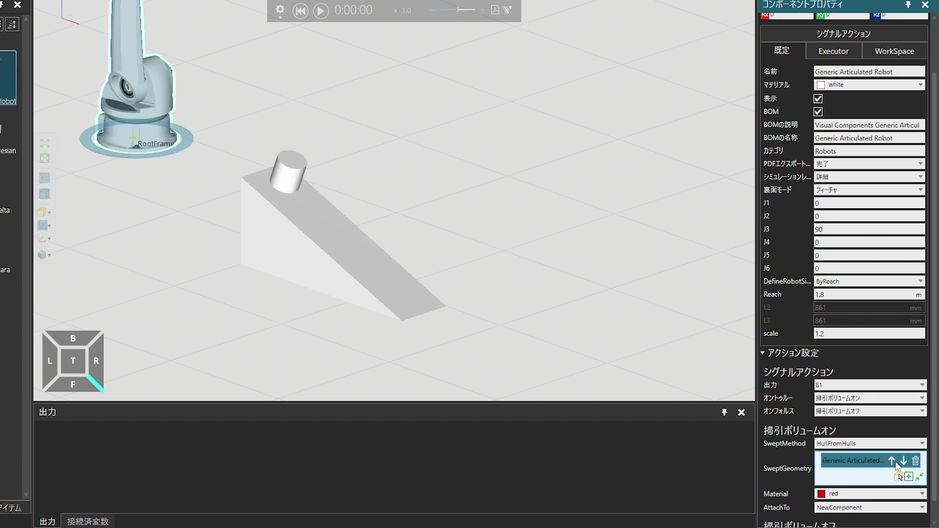
left_click(915, 461)
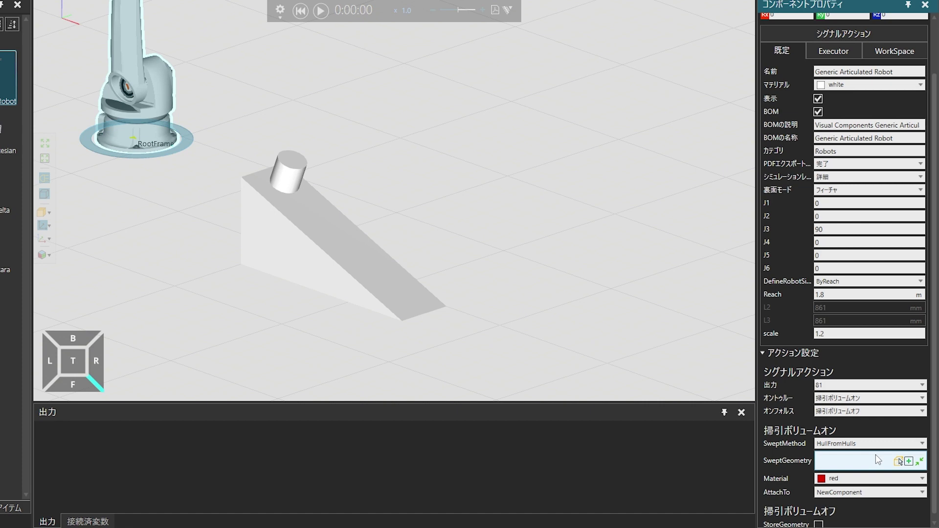
left_click(901, 461)
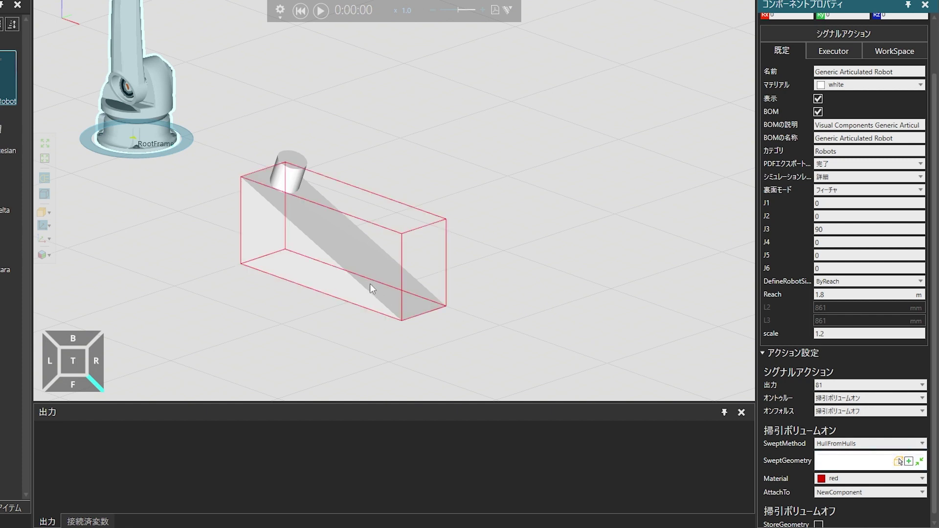
left_click(289, 170)
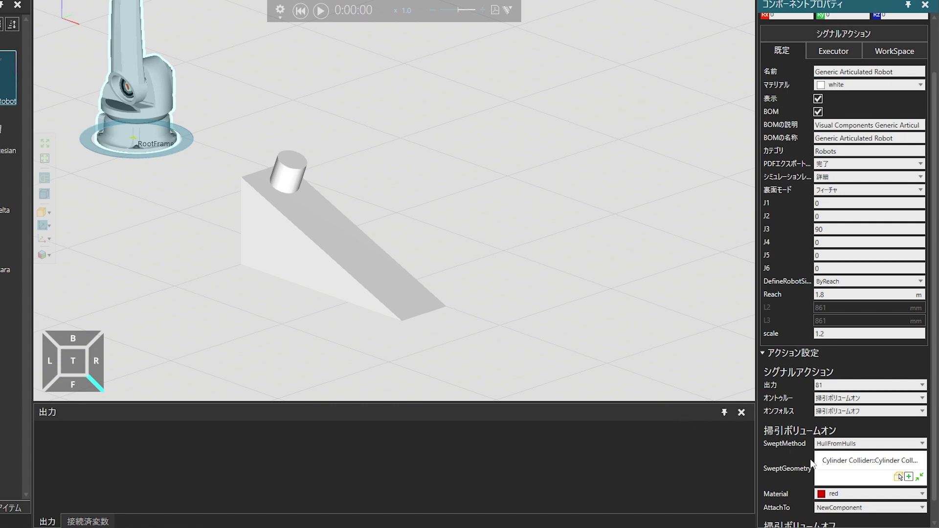
Set the swept volume's material to transp_red
mouse_move(829, 462)
scroll(802, 477, "down", 1)
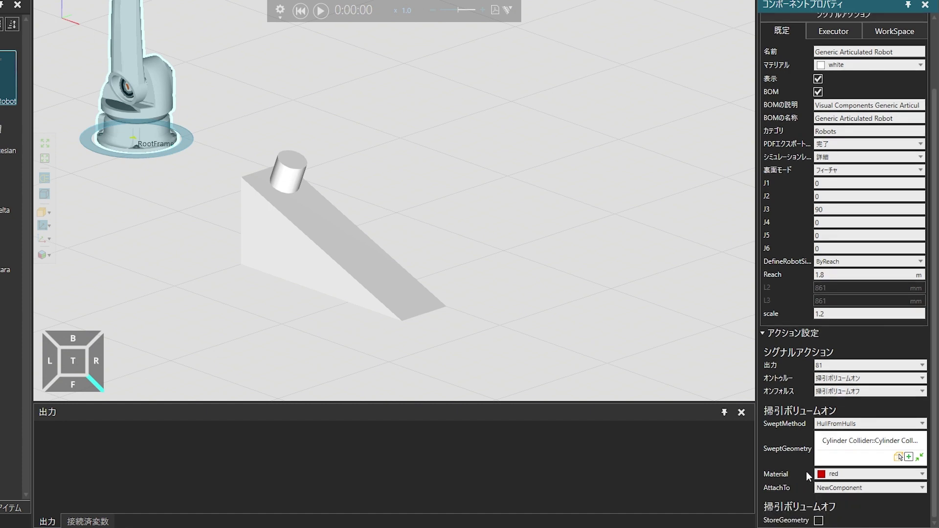
left_click(854, 476)
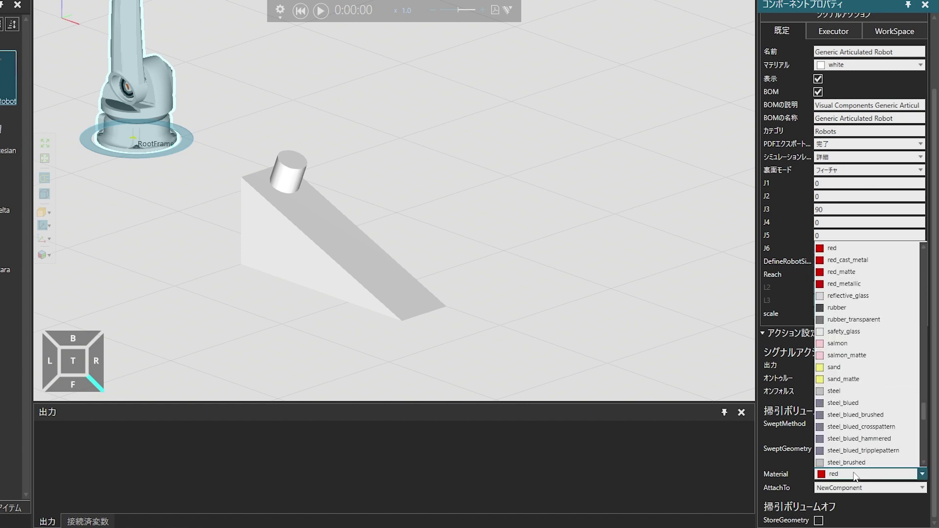
scroll(873, 389, "down", 4)
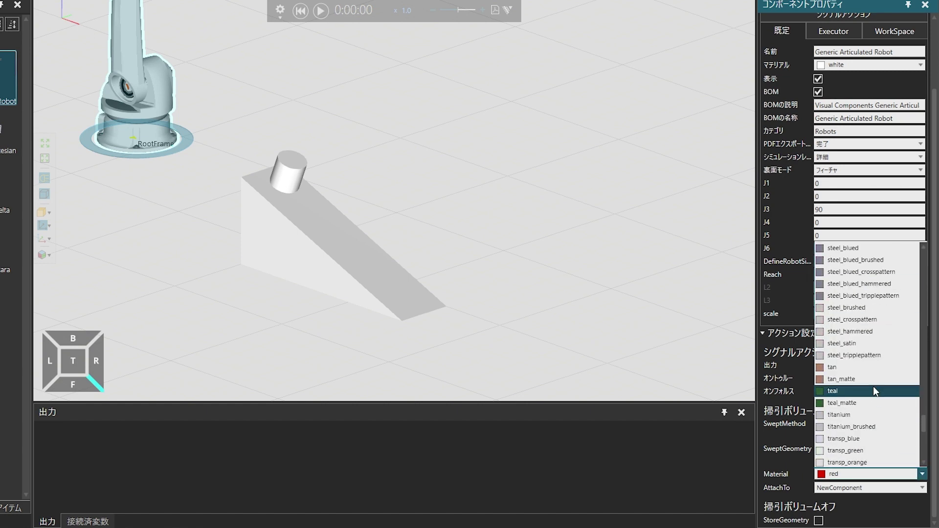
scroll(873, 386, "down", 1)
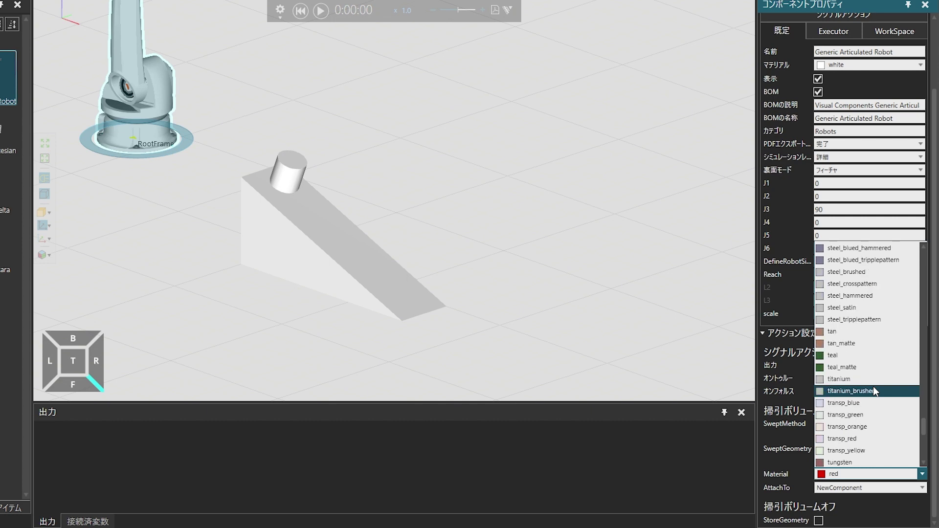
left_click(872, 438)
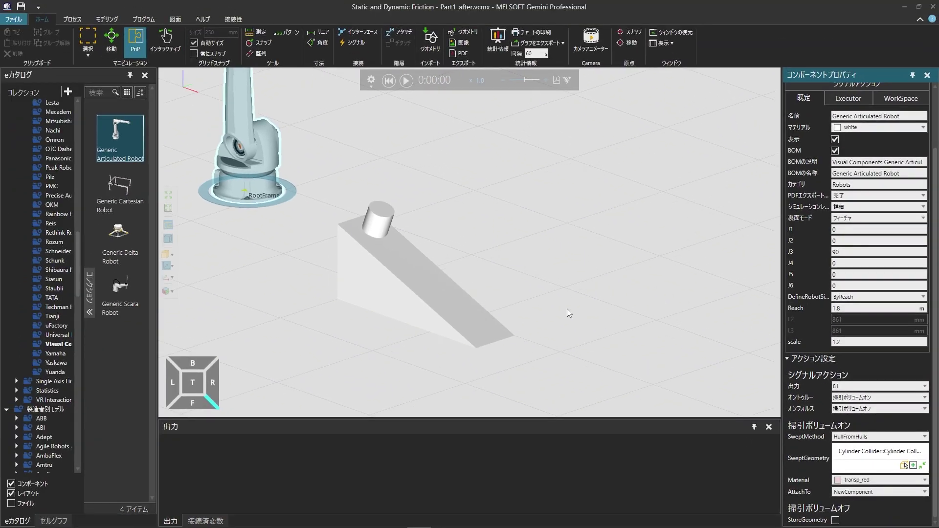
Add a binary output statement to the robot's Main program that sets output 81 to True
left_click(141, 19)
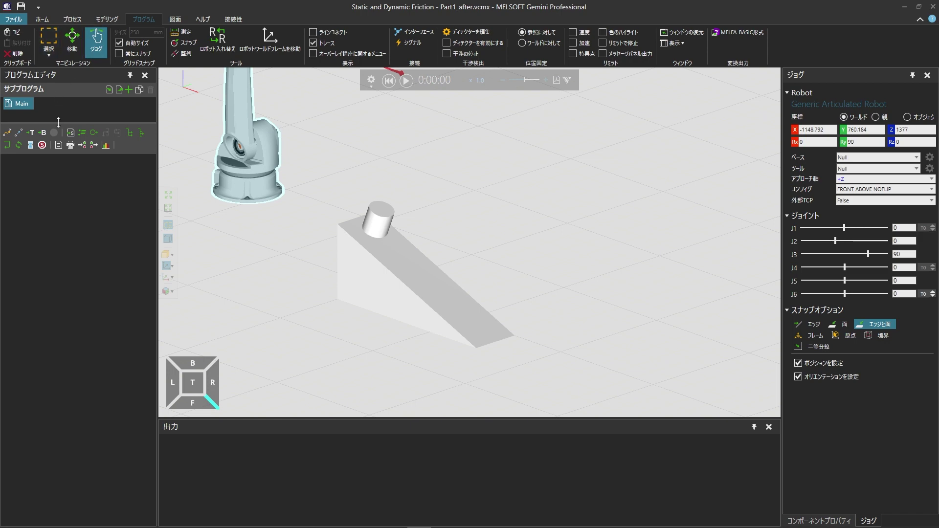
left_click(93, 145)
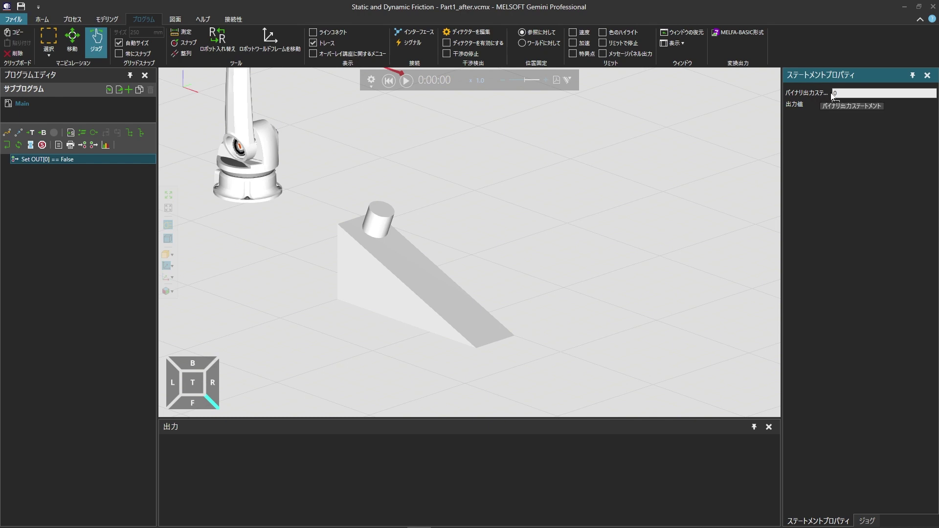
left_click(844, 93)
key("ctrl+a")
type("81")
key("Return")
left_click(836, 104)
Run the simulation to trace the cylinder's swept volume down the ramp, and pause it once the cylinder is on the floor
left_click(406, 81)
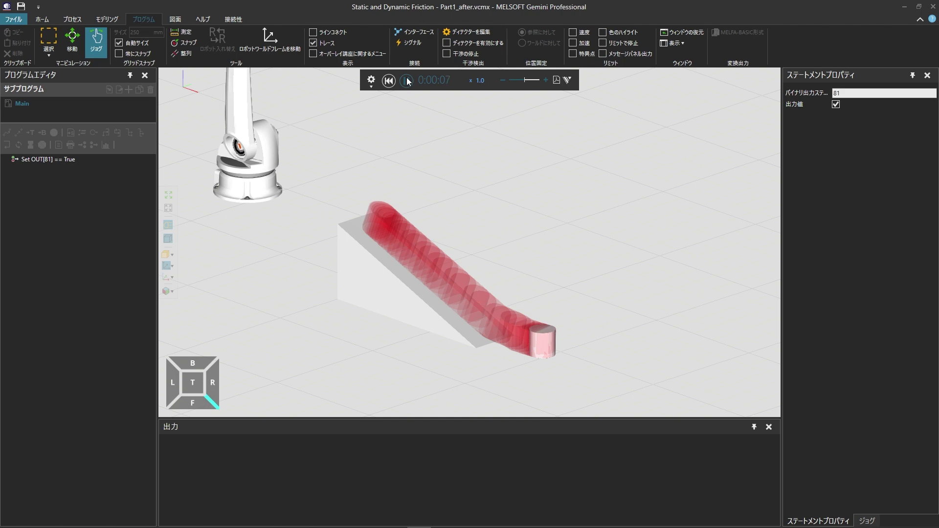
left_click(407, 81)
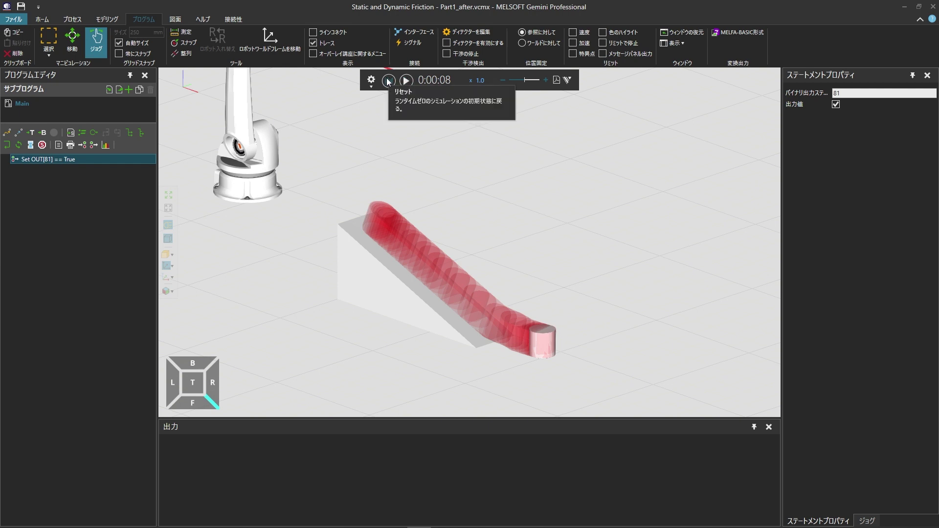
Reset the simulation and set the dynamic friction in the ramp cylinder's PhysicsEntity behavior to 0.125
left_click(388, 81)
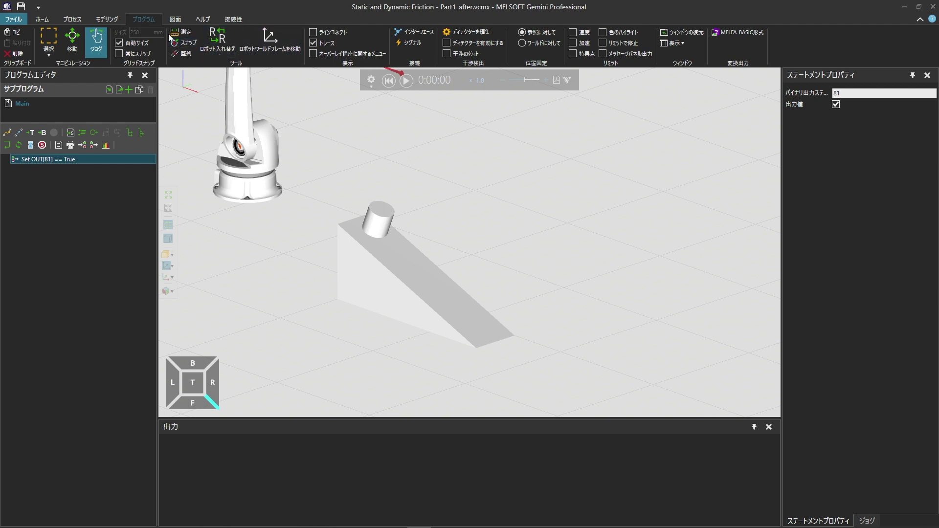
left_click(107, 20)
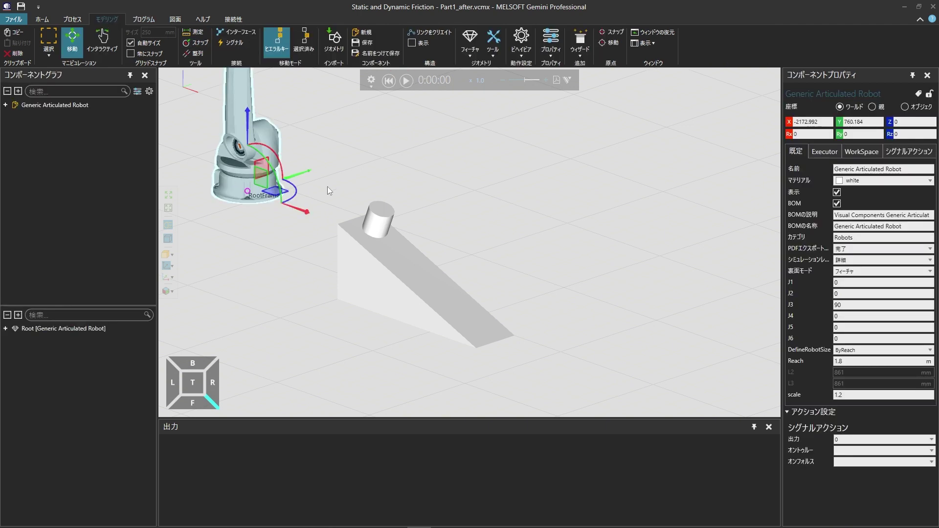
left_click(373, 226)
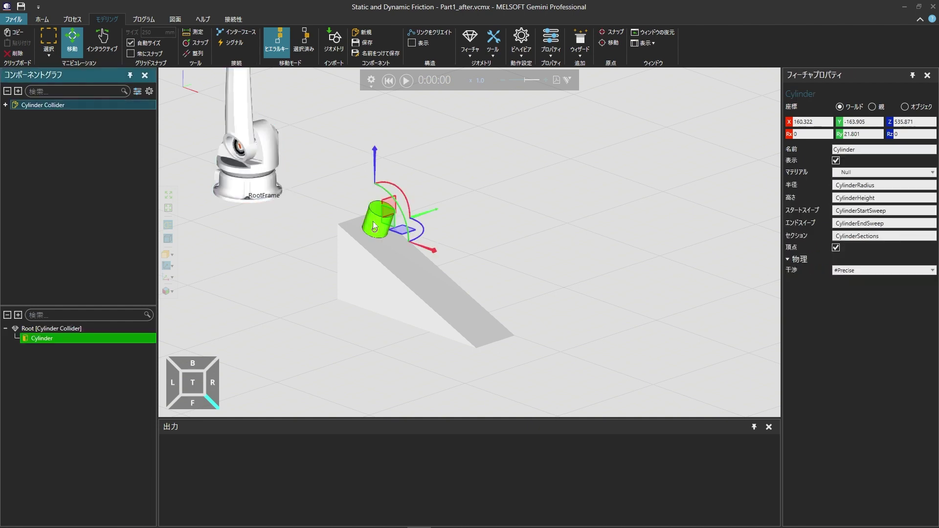
left_click(6, 105)
left_click(14, 124)
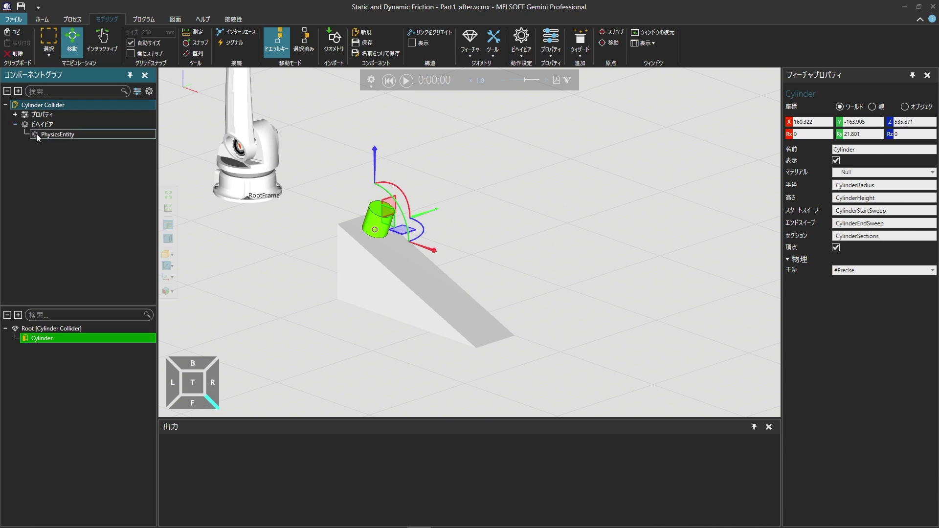
left_click(77, 136)
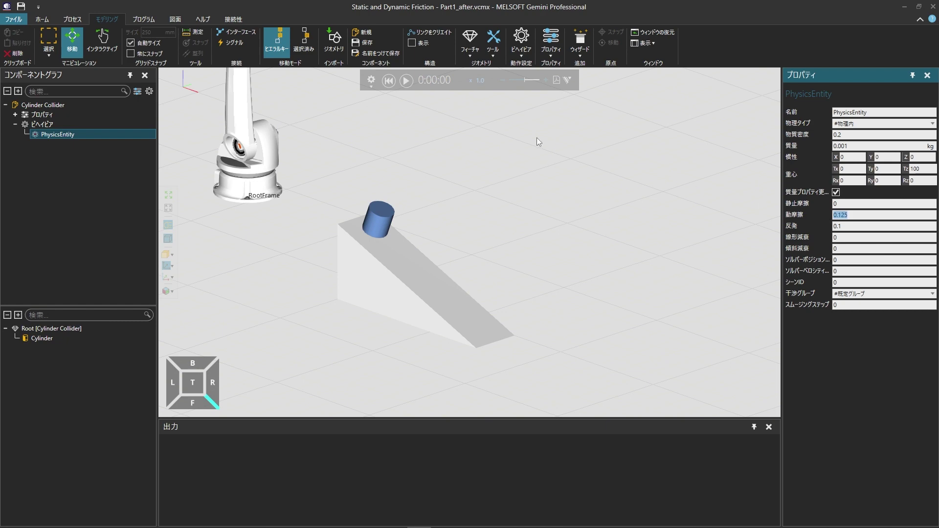
Run the simulation with the 0.125 dynamic friction to trace the cylinder's slide, and reset it
left_click(405, 81)
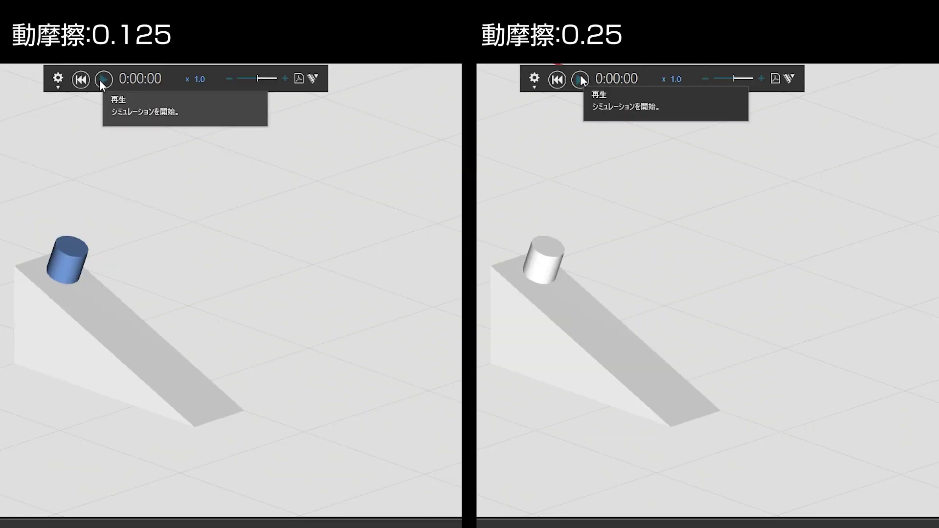
left_click(101, 79)
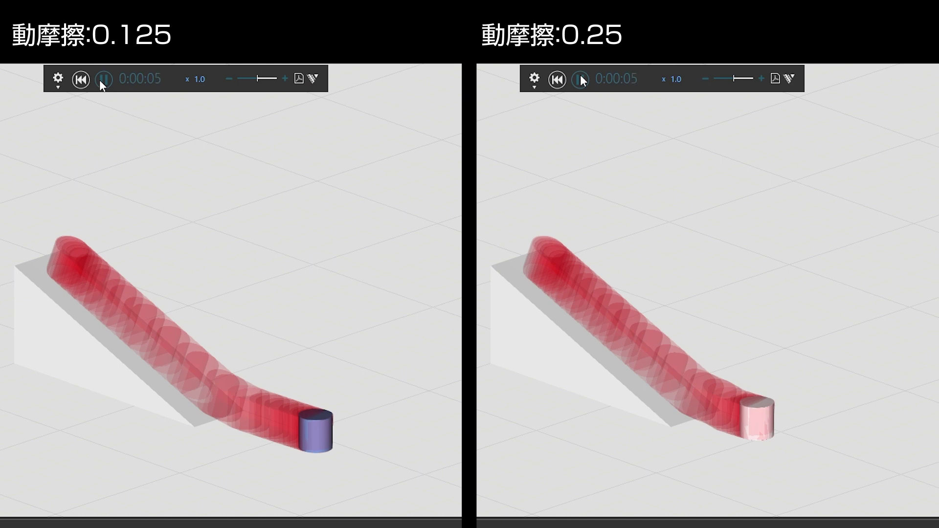
left_click(98, 80)
left_click(581, 80)
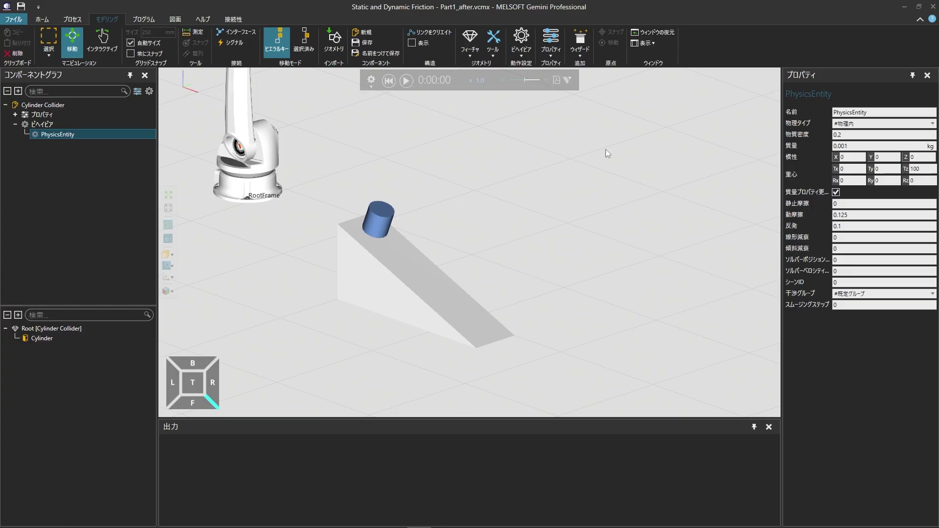
Set the dynamic friction of the cylinder's PhysicsEntity to 0
left_click(850, 216)
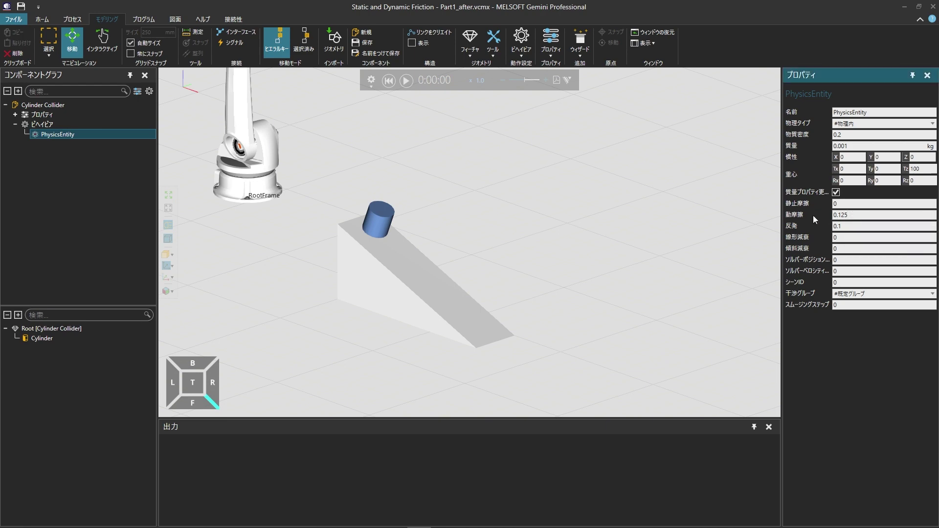
key("ctrl+a")
type("0")
Run the simulation with zero dynamic friction to trace the cylinder's slide, and reset it
left_click(406, 81)
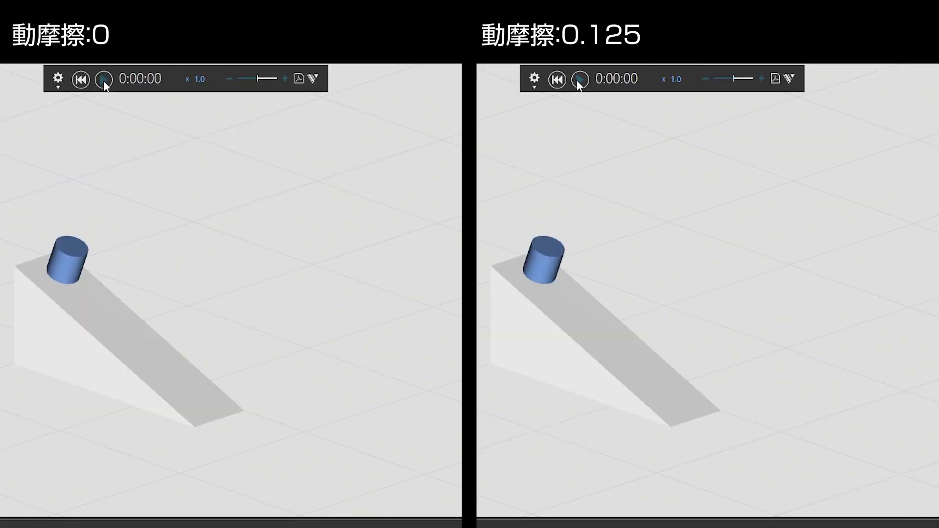
left_click(104, 81)
left_click(577, 82)
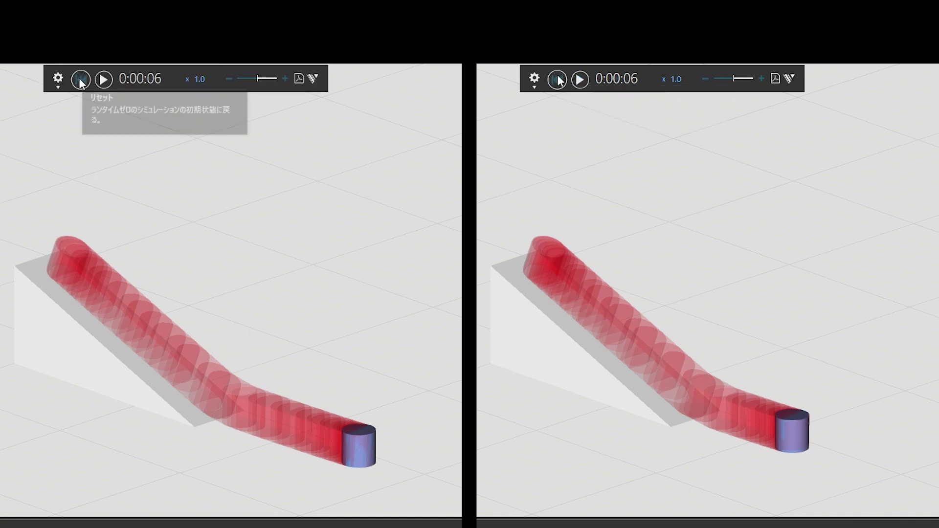
left_click(80, 80)
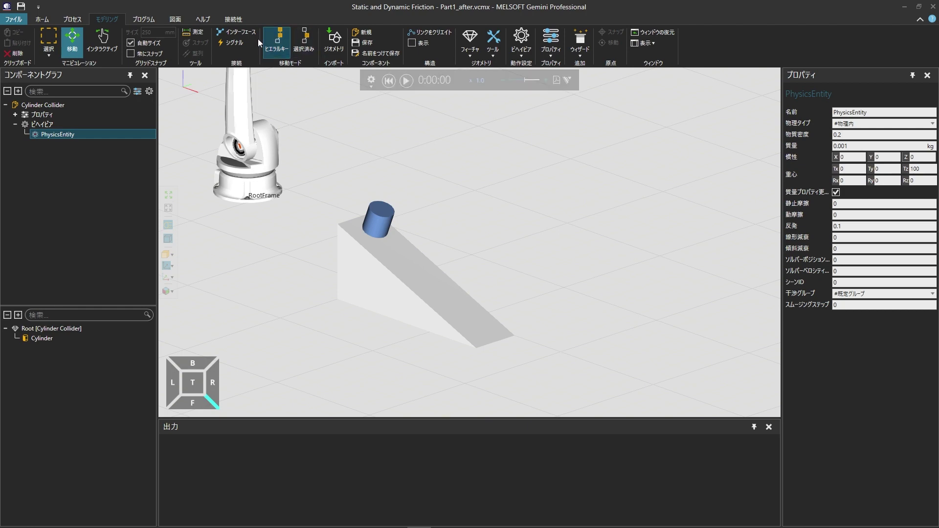
Add a 4 s delay statement after the output statement in the robot's Main program
left_click(148, 18)
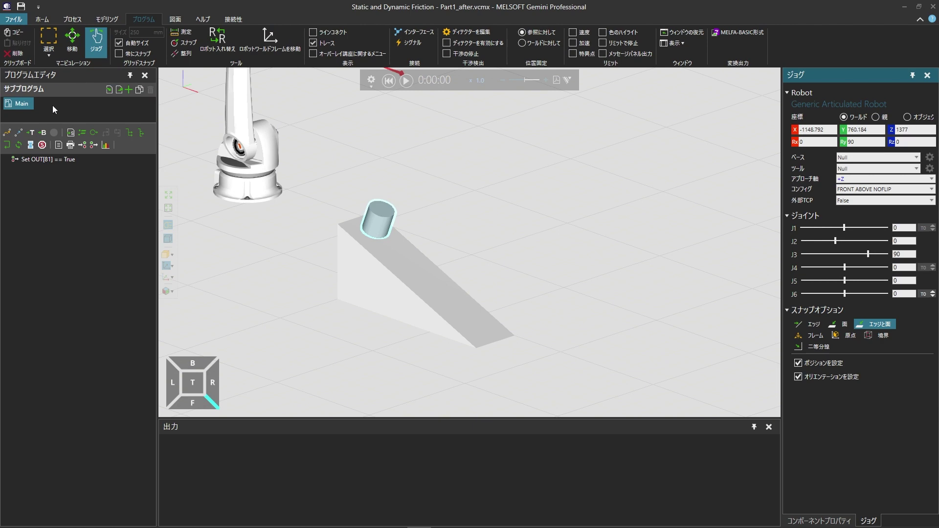
left_click(31, 146)
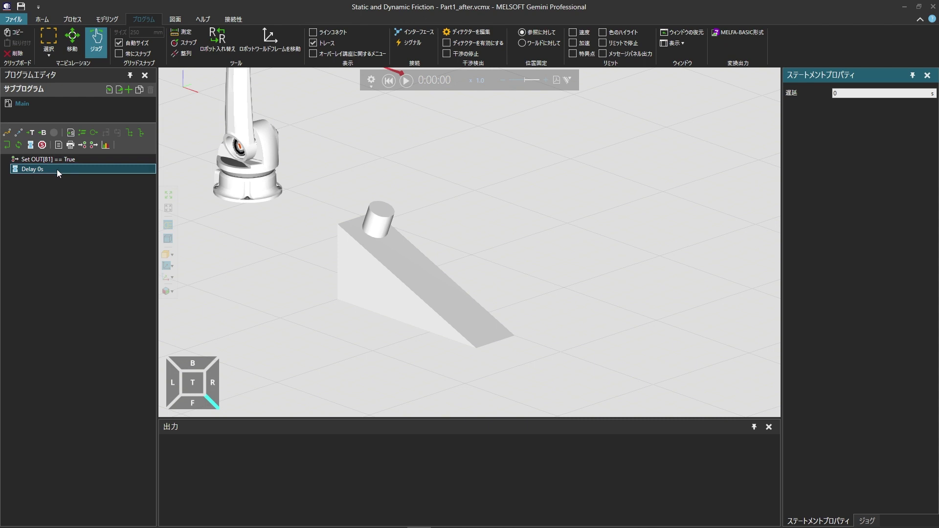
left_click(842, 94)
Add a binary output statement after the delay that sets output 81 to False
left_click(95, 146)
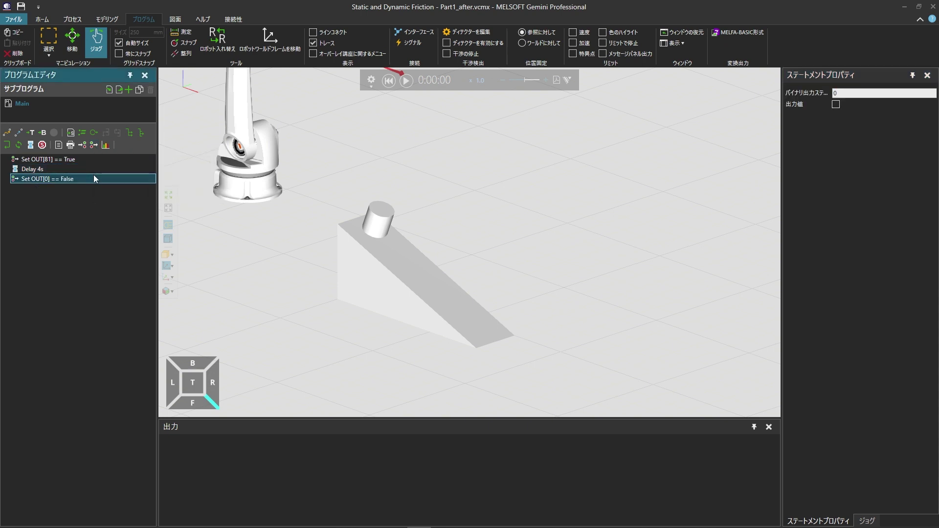
left_click(857, 93)
key("BackSpace")
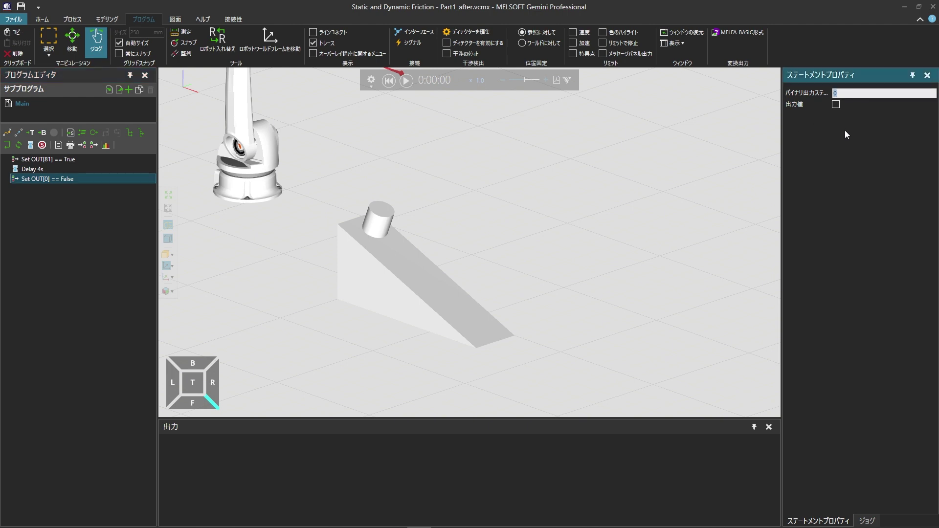
type("81")
key("Return")
In the robot's signal action for output 81, enable StoreGeometry for swept volume off, with AttachTo set to NewComponent
left_click(268, 149)
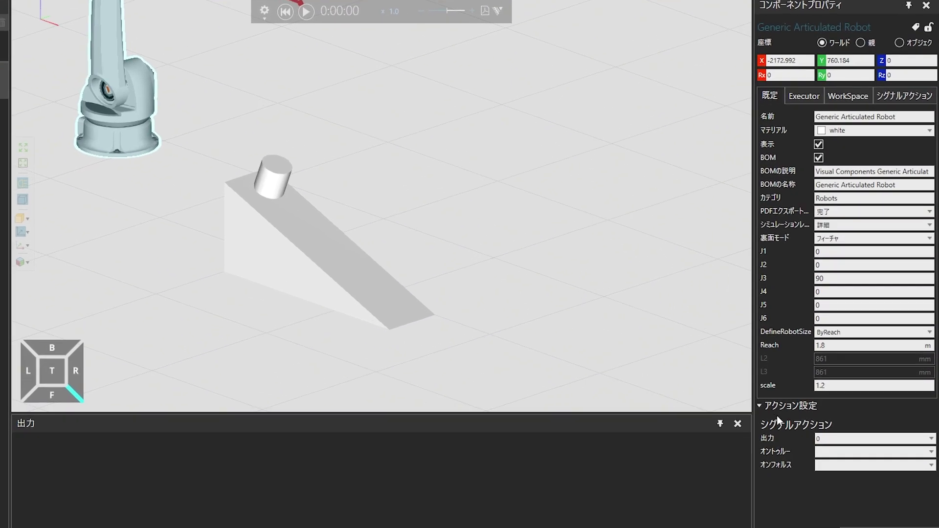
left_click(837, 438)
scroll(863, 360, "down", 20)
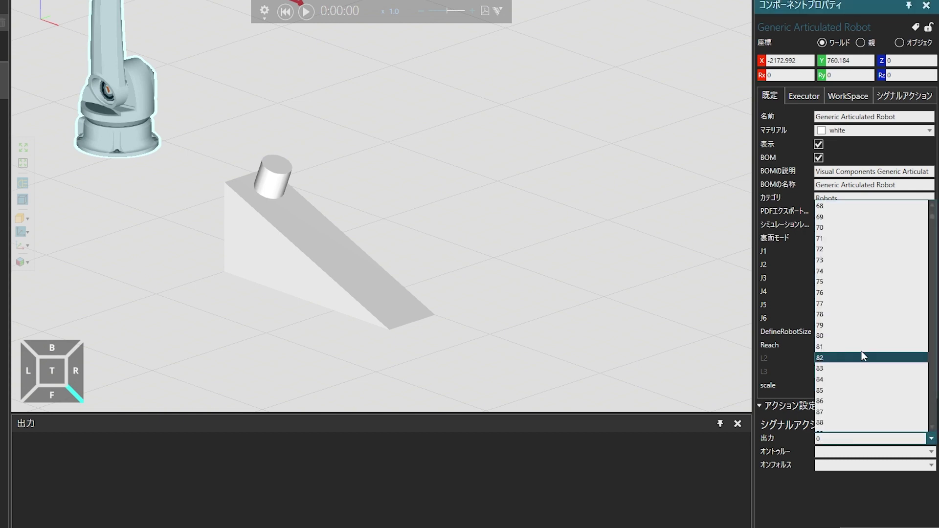
left_click(862, 352)
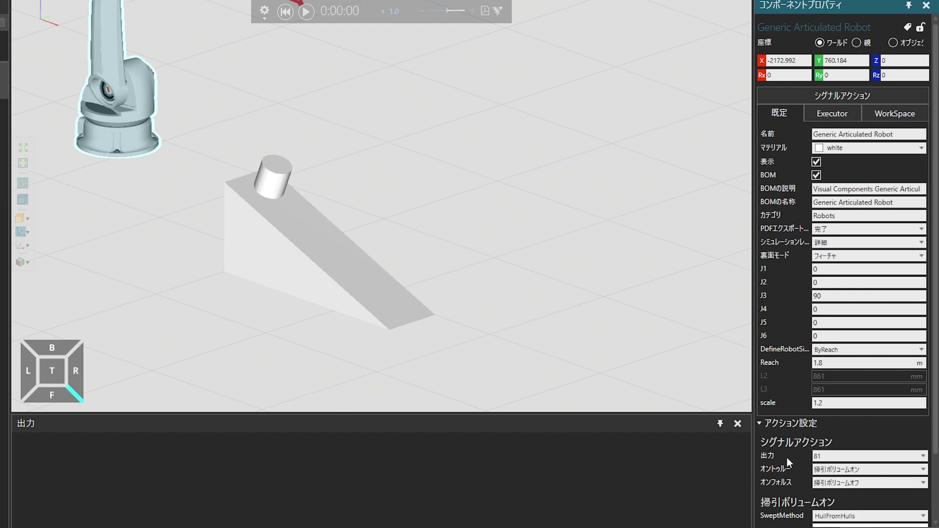
scroll(786, 457, "down", 3)
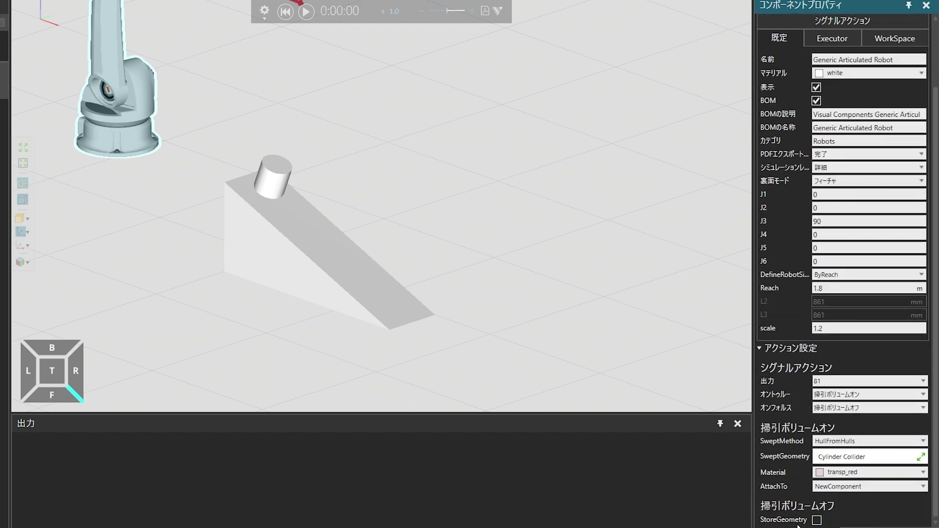
left_click(816, 520)
left_click(848, 489)
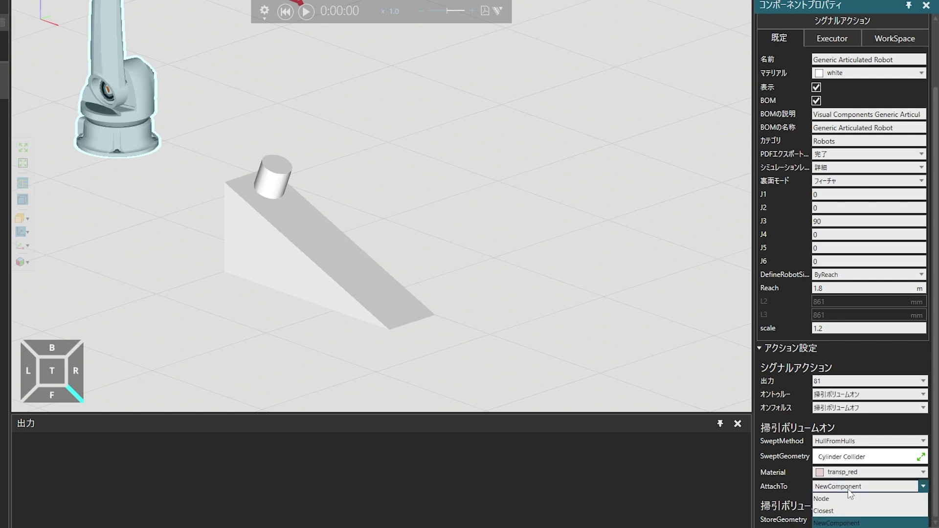
left_click(868, 523)
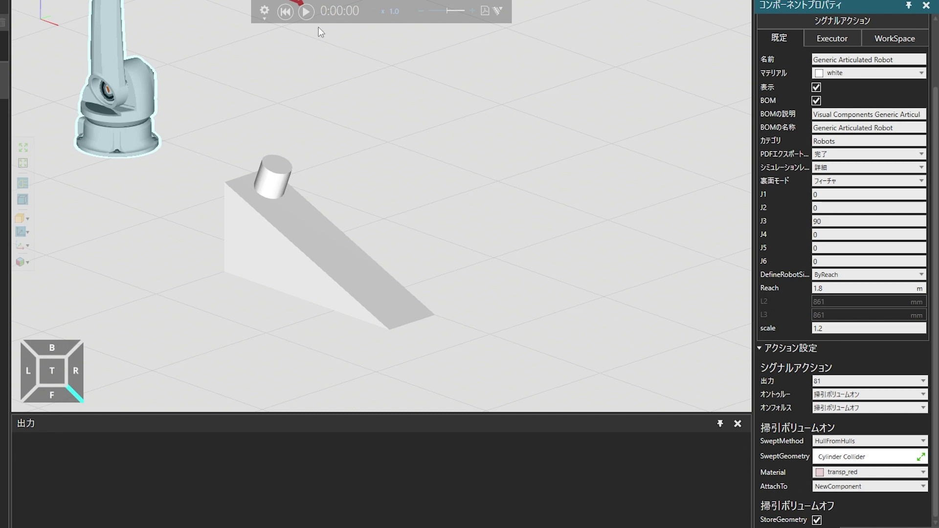
Run the simulation past the 4 s delay to store the cylinder's swept volume, pause it, and reset
left_click(306, 12)
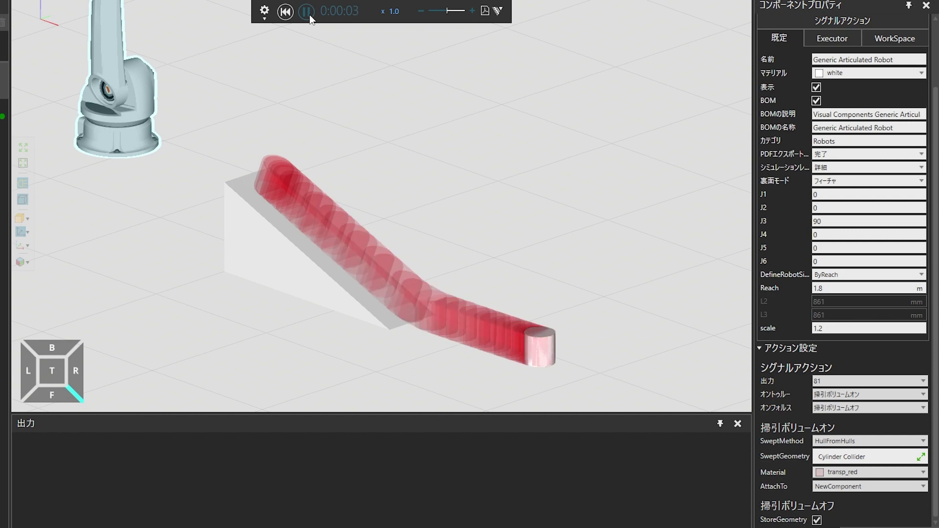
left_click(308, 14)
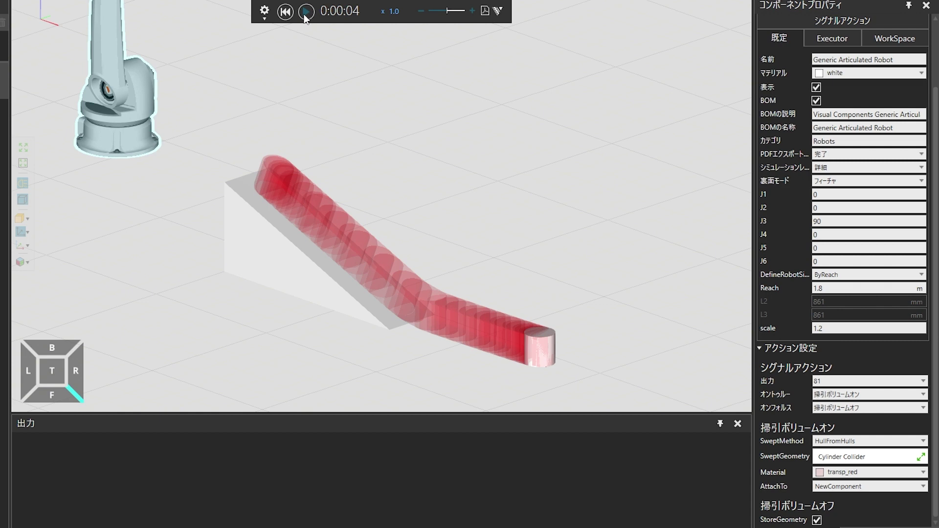
left_click(282, 16)
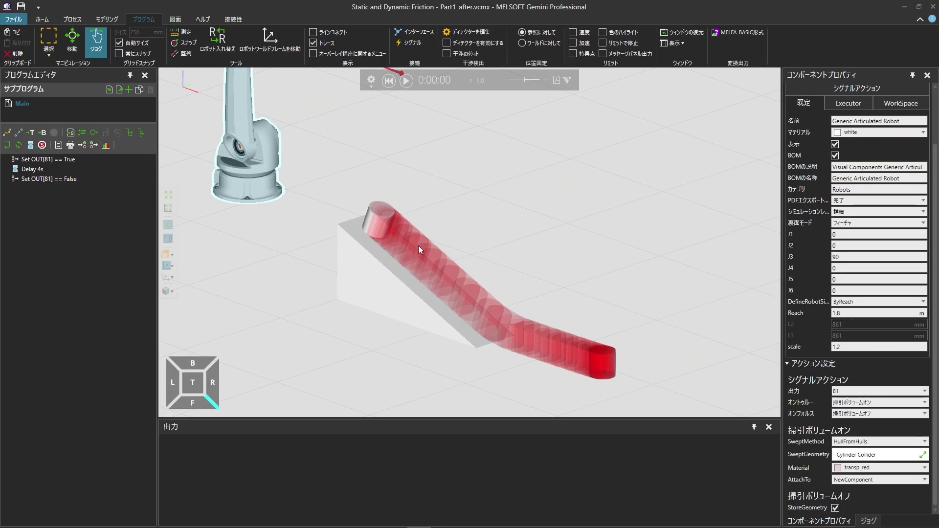
Move the stored swept volume component away from the ramp along Y to about 1094 mm
left_click(47, 18)
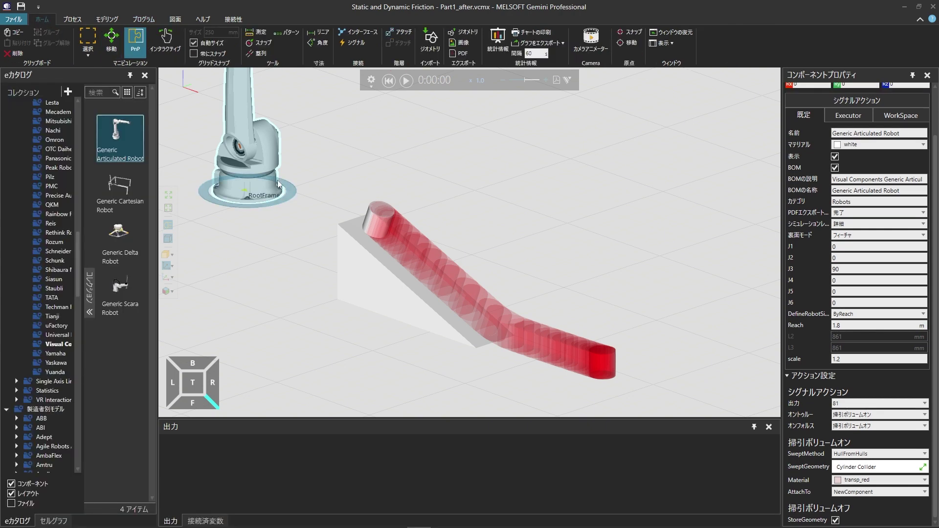
left_click(432, 254)
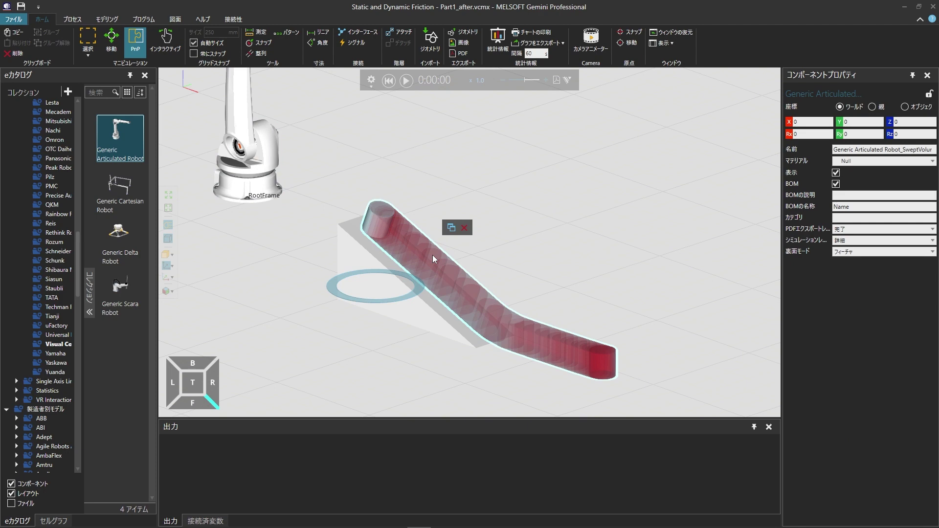
left_click(111, 41)
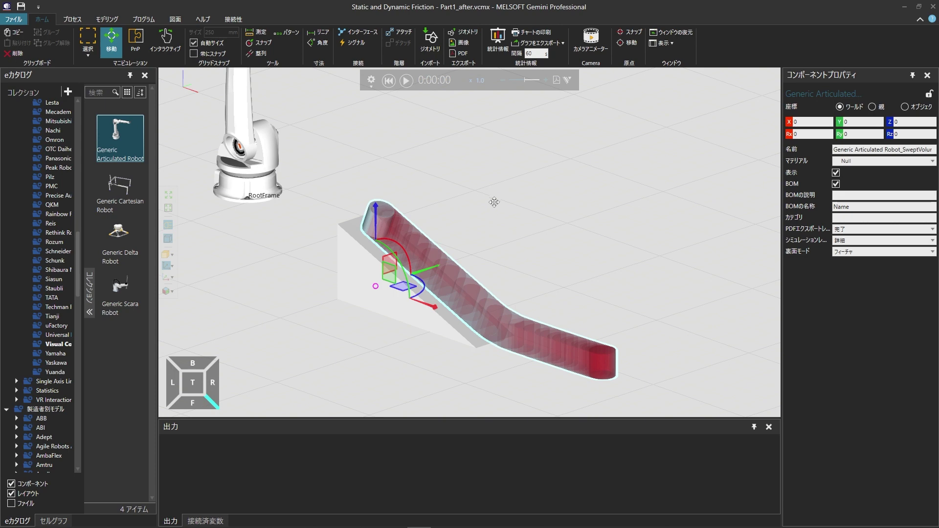
right_click_drag(493, 203, 444, 209)
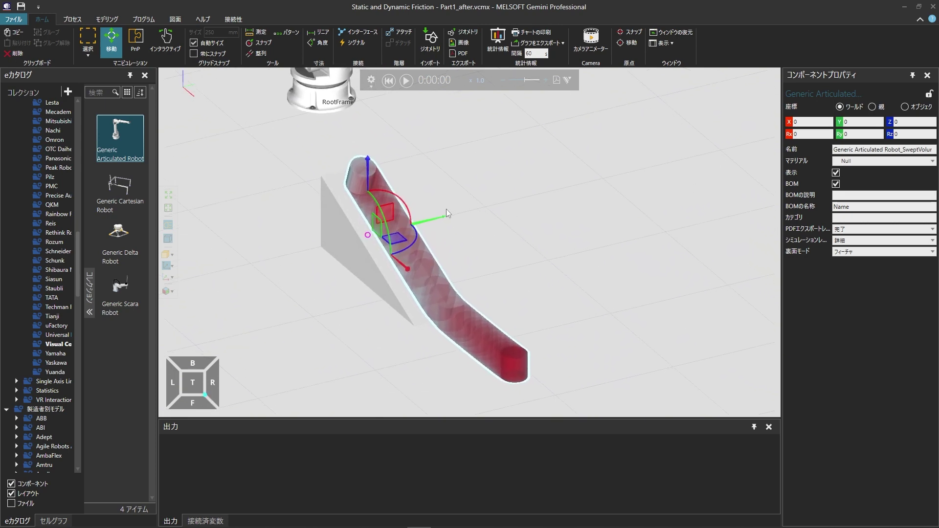
left_click_drag(433, 218, 563, 192)
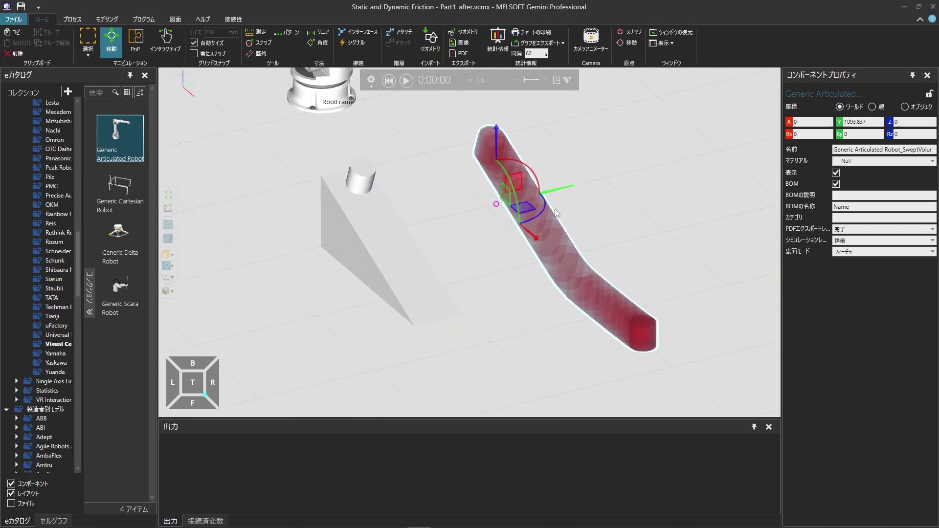
right_click_drag(480, 241, 484, 240)
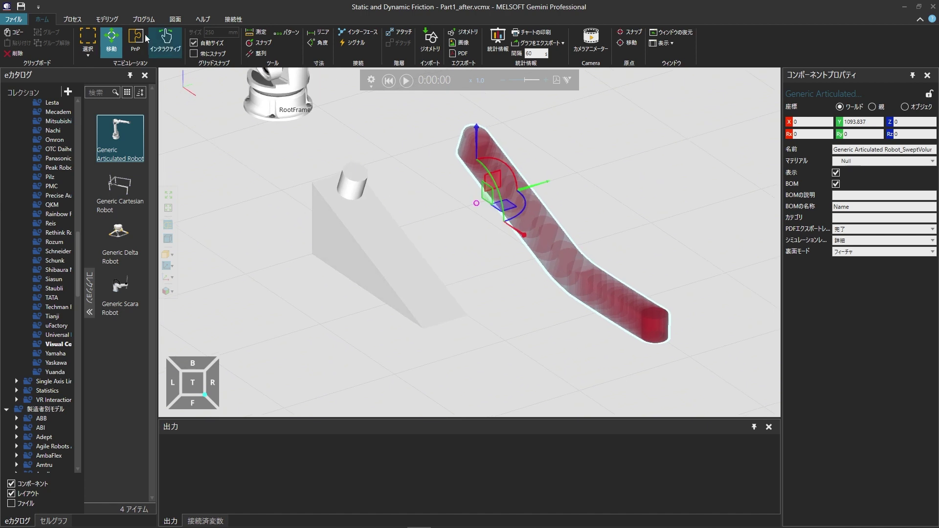
Set the dynamic friction in the cylinder collider's PhysicsEntity behavior to 0.25
left_click(117, 19)
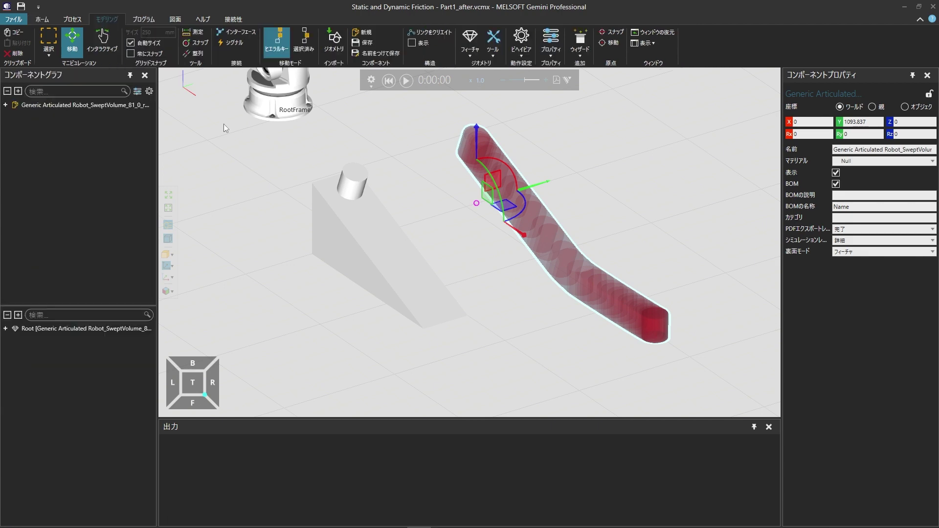
left_click(349, 185)
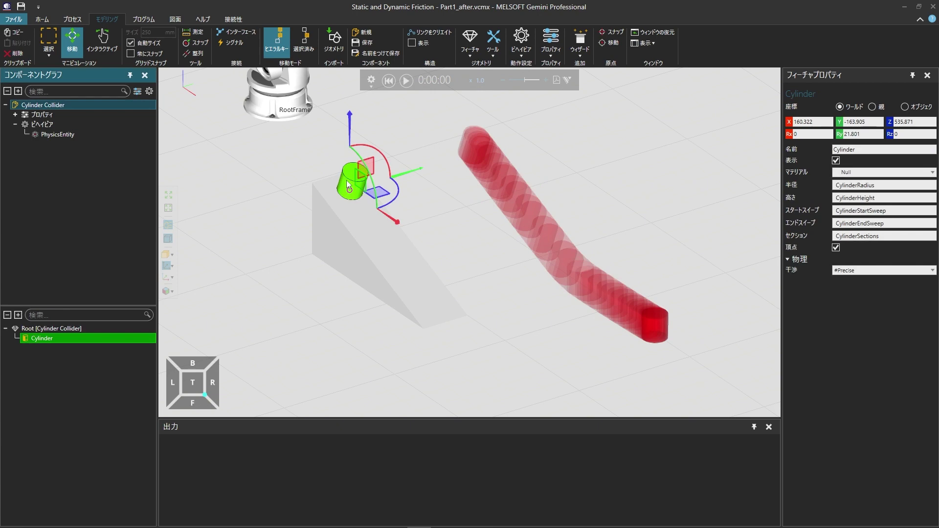
left_click(121, 135)
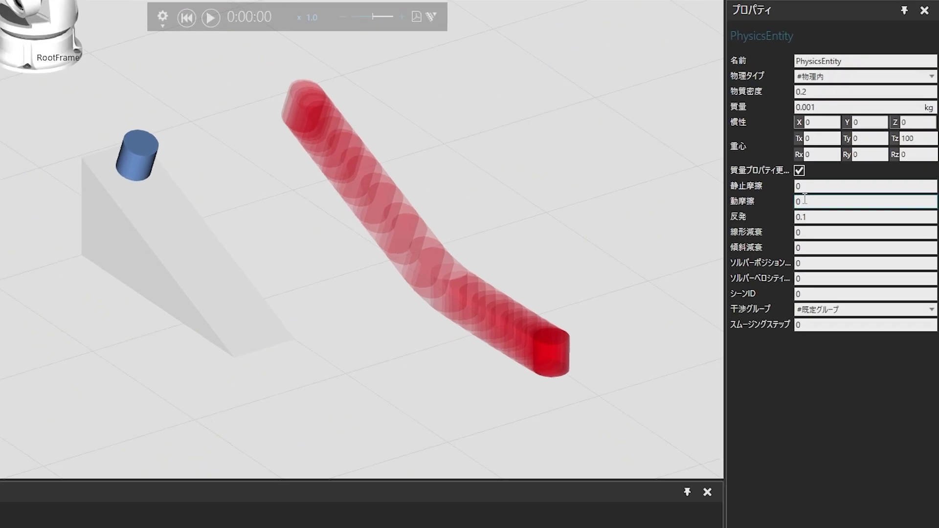
left_click(840, 215)
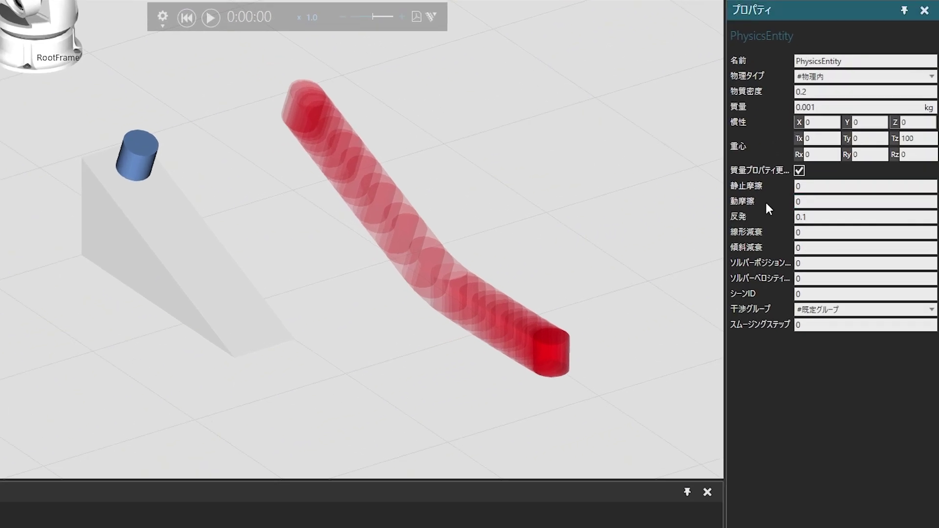
type(".25")
key("Return")
Run the simulation to store the cylinder's swept volume at 0.25 dynamic friction, pause it, and reset
left_click(210, 18)
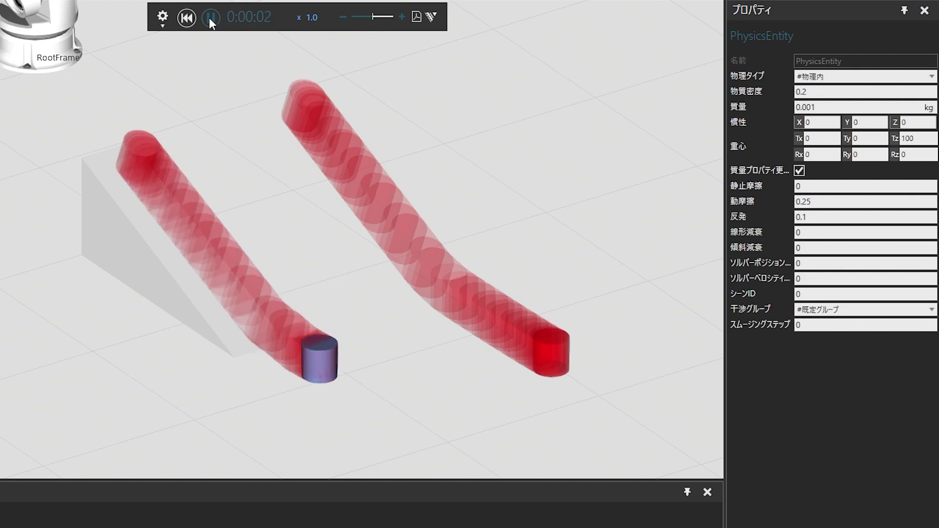
left_click(211, 18)
left_click(185, 19)
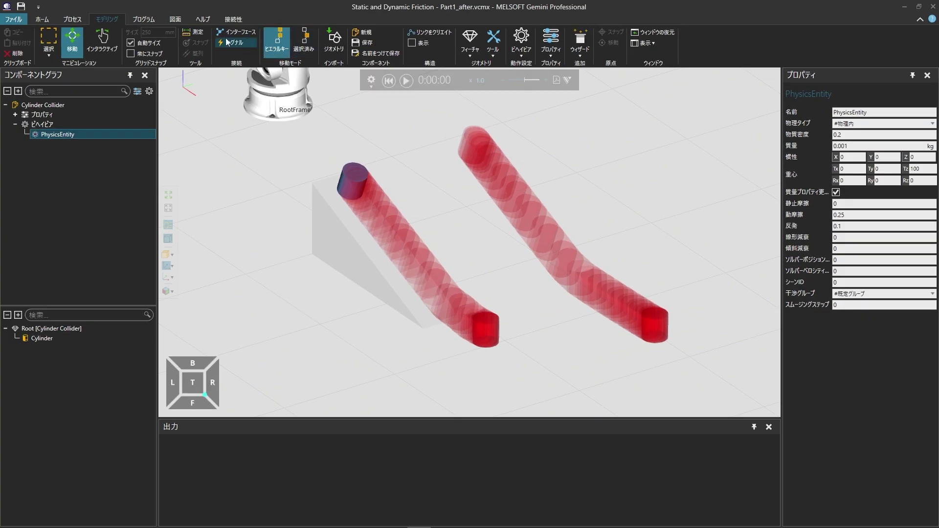
Move the component holding both stored swept volumes farther from the ramp along Y, to about 2031 mm
left_click(49, 19)
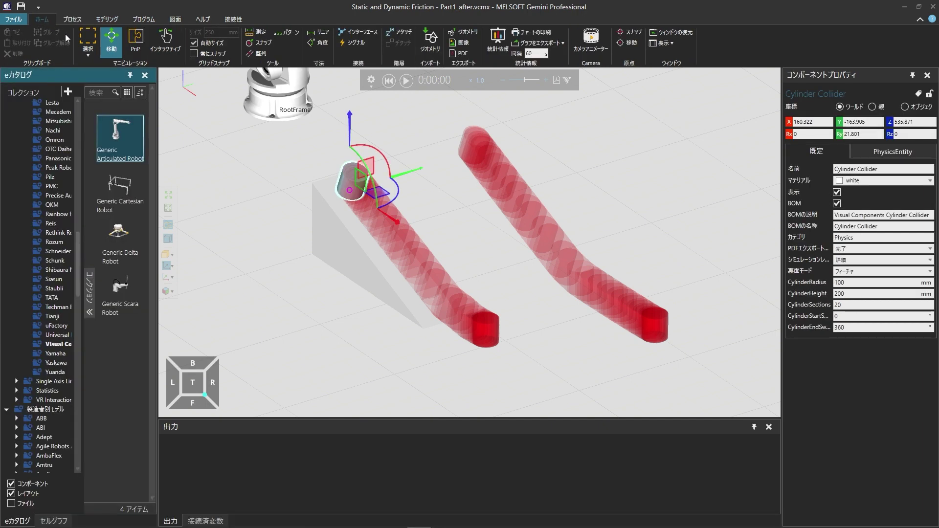
left_click(388, 227)
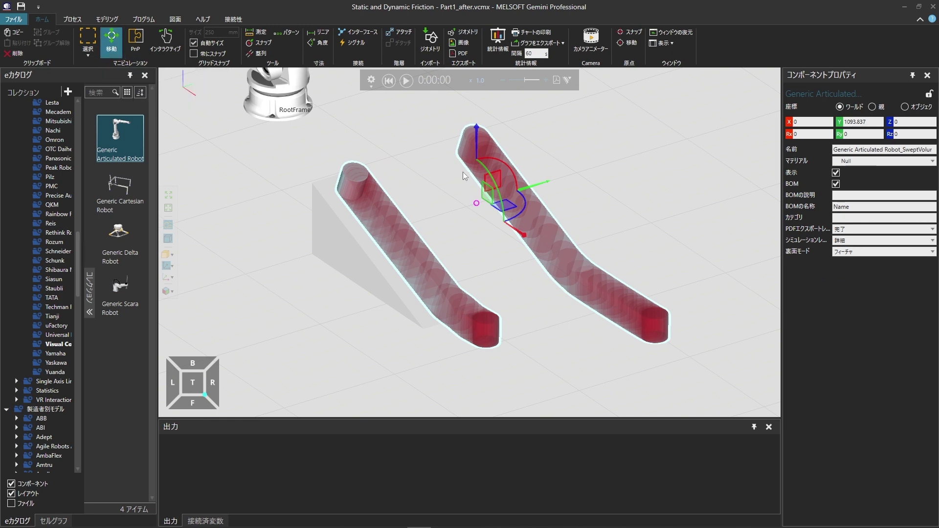
left_click_drag(546, 185, 643, 153)
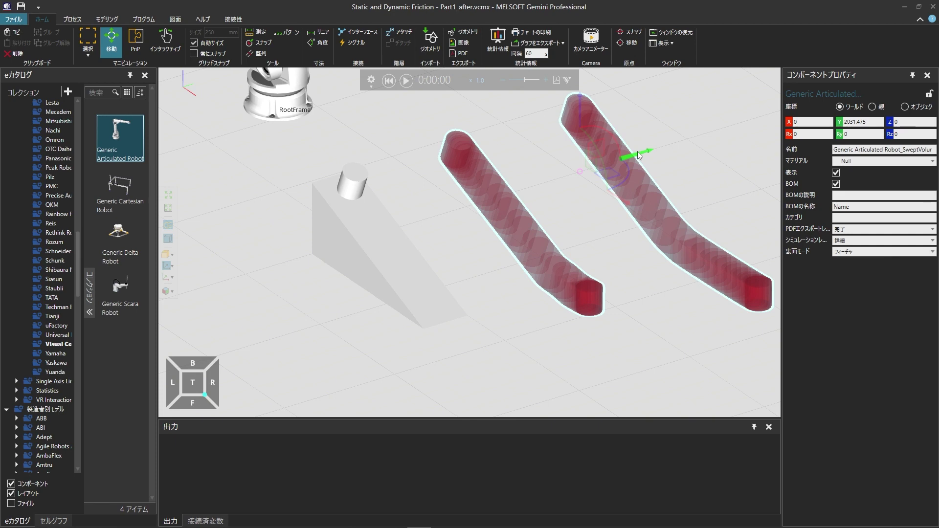
Find transp_green in the material library and assign it at feature level to the stored swept volume nearest the ramp
left_click(102, 19)
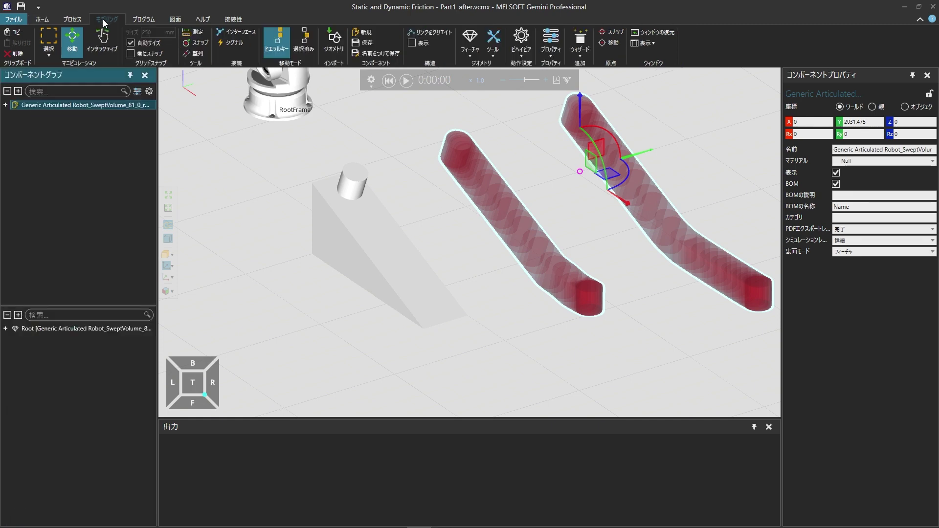
left_click(496, 54)
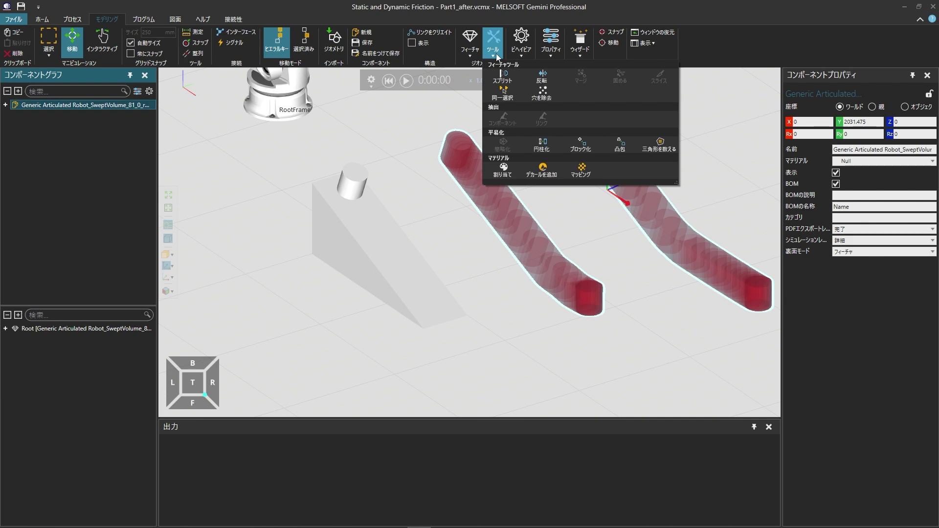
left_click(504, 170)
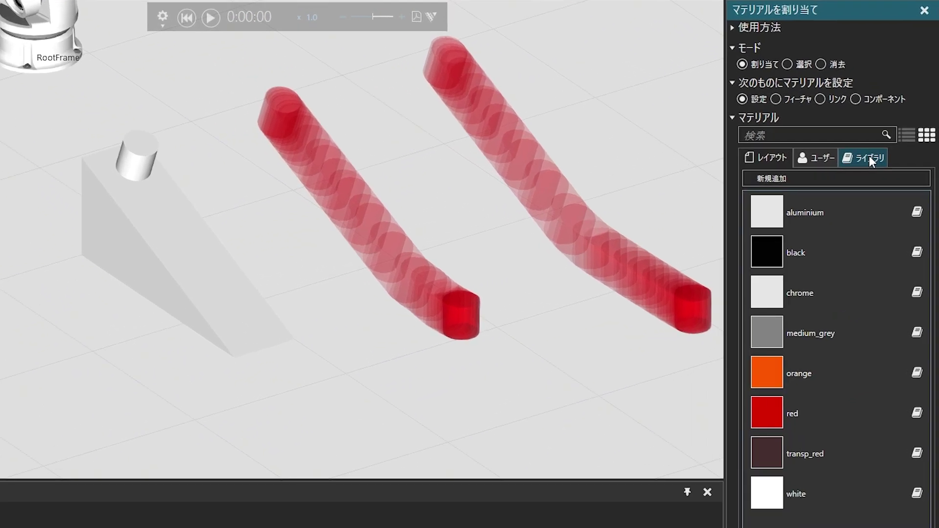
left_click(869, 157)
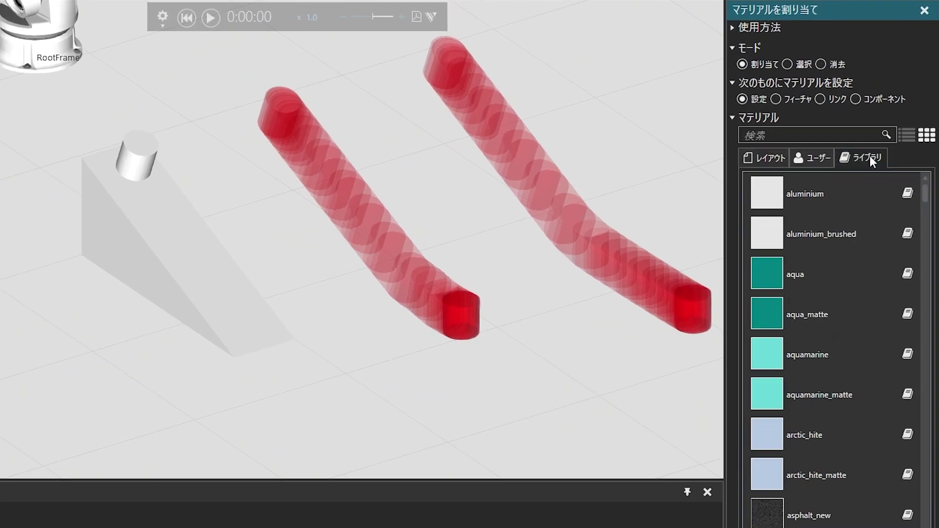
left_click(844, 132)
type("transp")
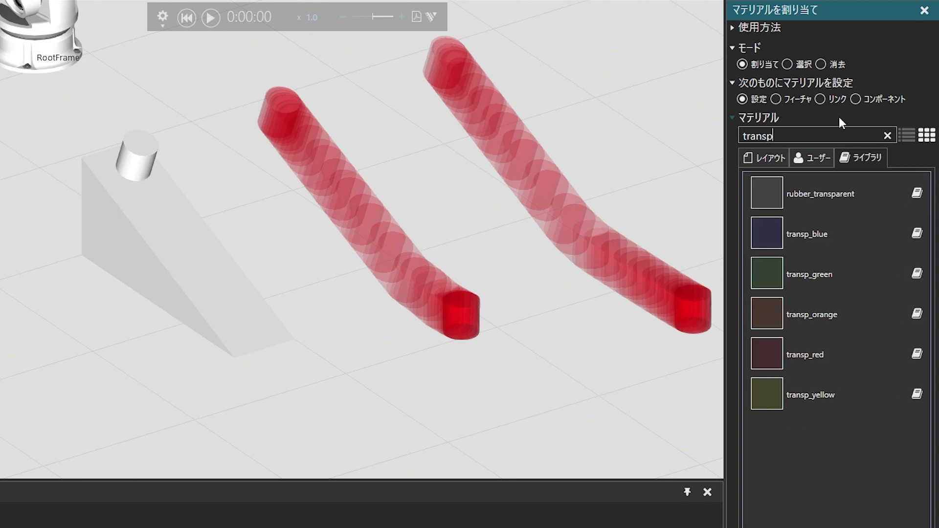
left_click(847, 275)
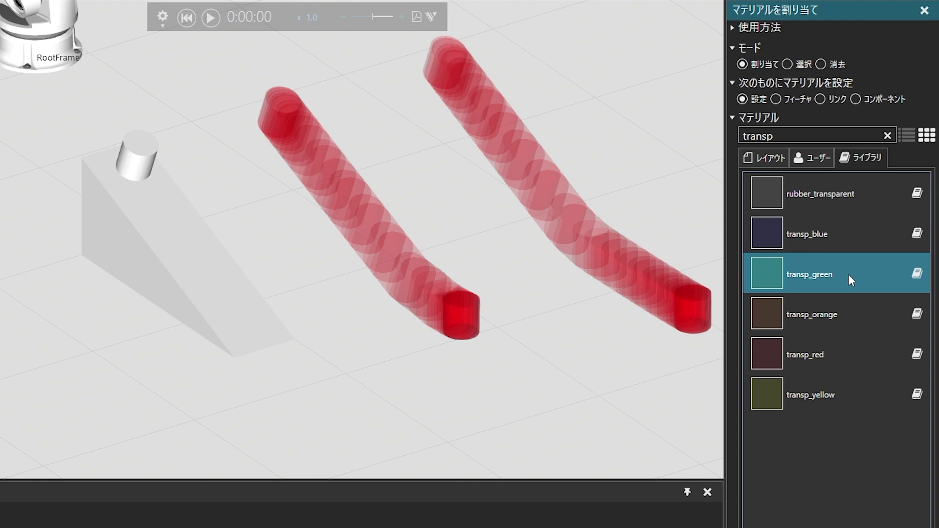
left_click(799, 101)
left_click(386, 229)
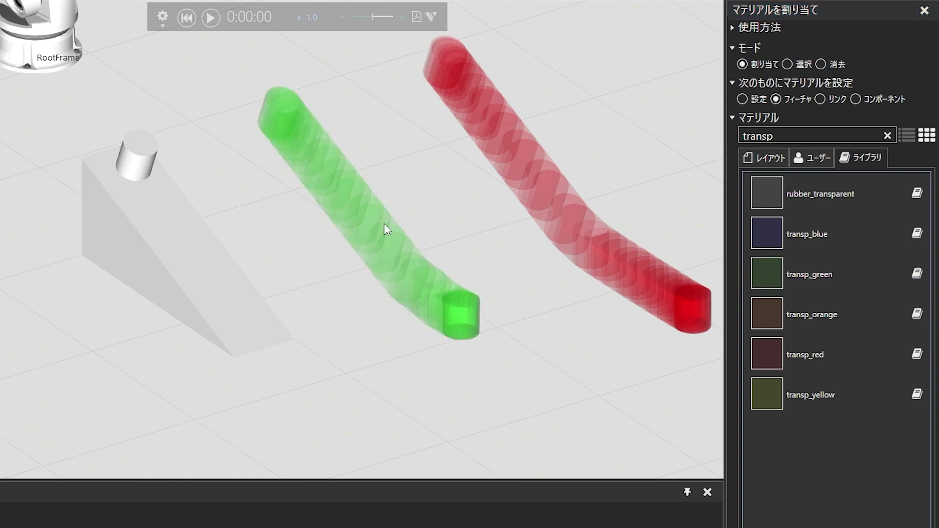